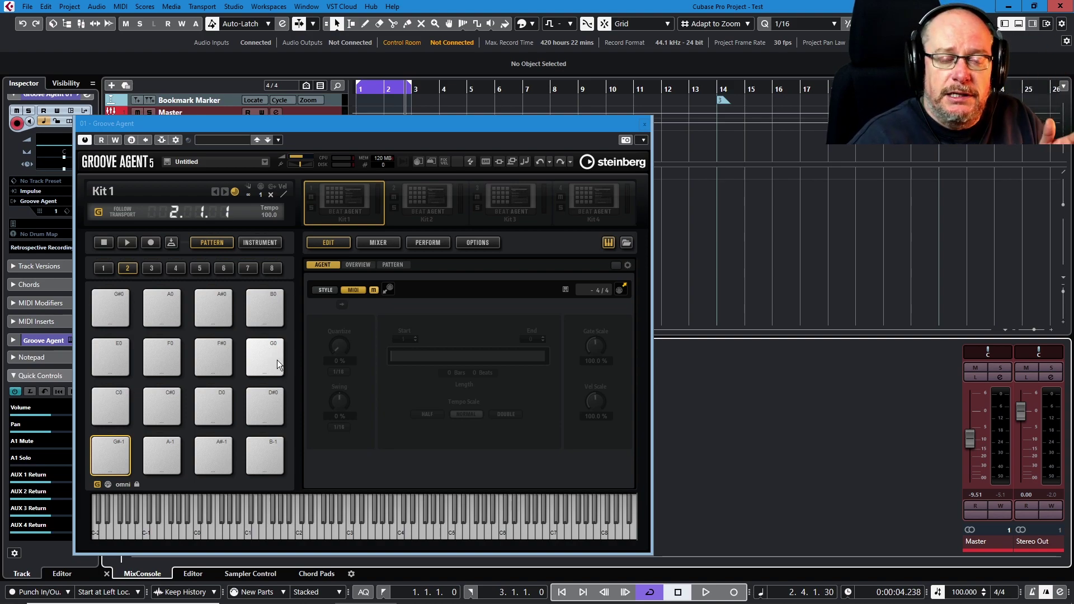
Step: Load the Free Energy kit with its patterns into Kit 1 and show its instrument pads
{"action": "right_click", "coordinate": [340, 203]}
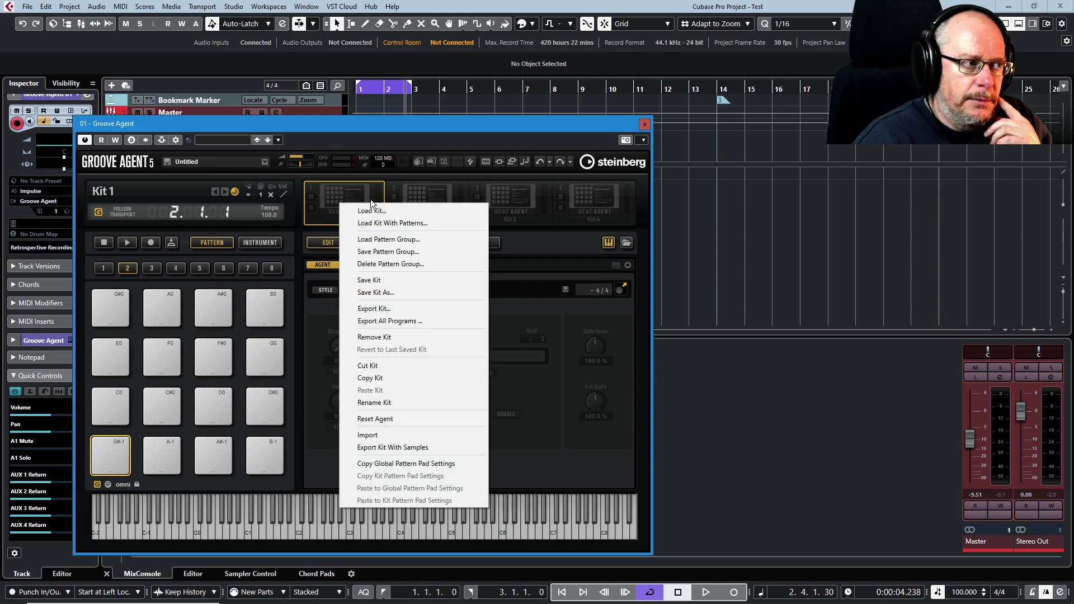
{"action": "left_click", "coordinate": [373, 224]}
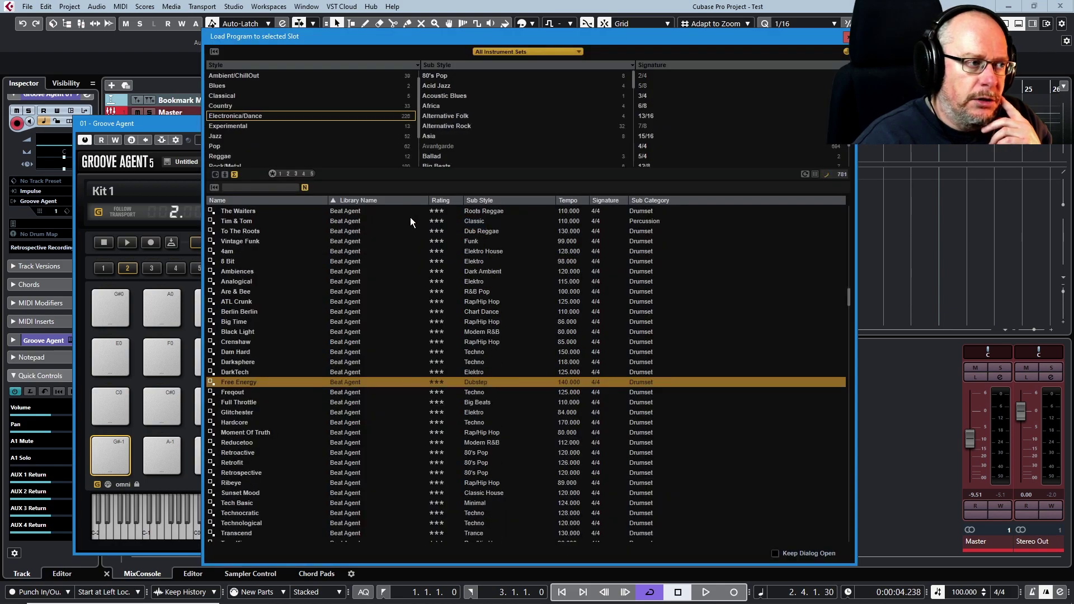
{"action": "double_click", "coordinate": [232, 381]}
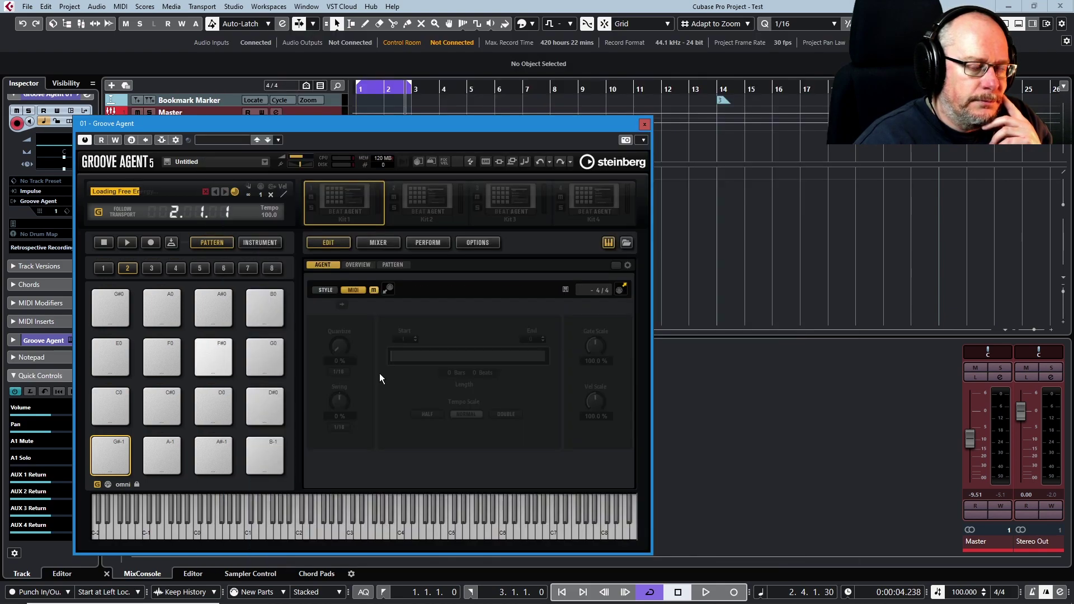
{"action": "left_click", "coordinate": [252, 243]}
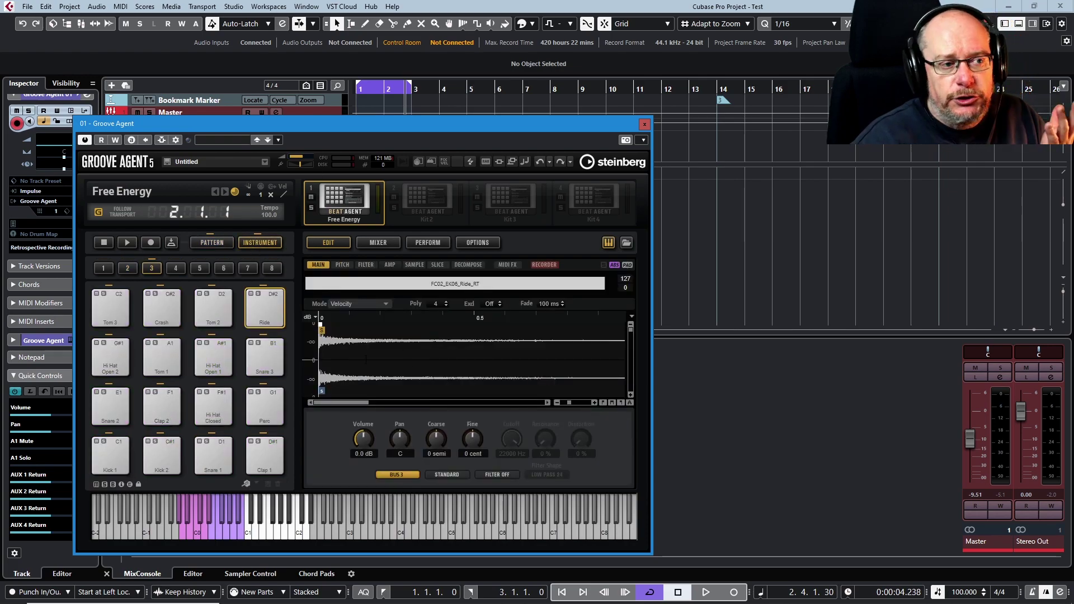
Step: Audition the Ride sample, then show the pattern pads with empty pad group 3
{"action": "left_click", "coordinate": [260, 304]}
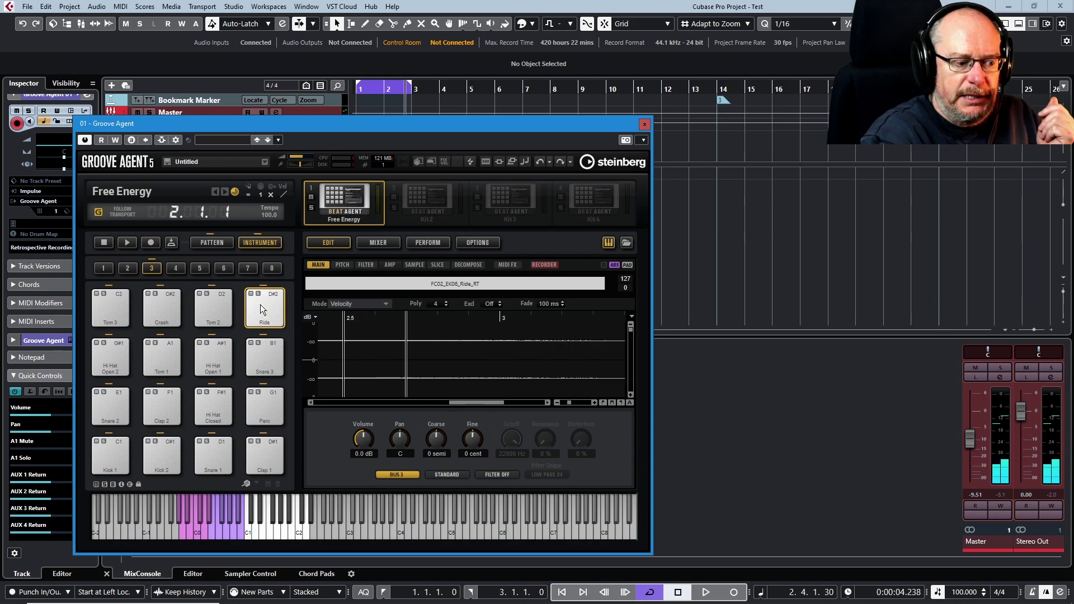
{"action": "left_click", "coordinate": [260, 305]}
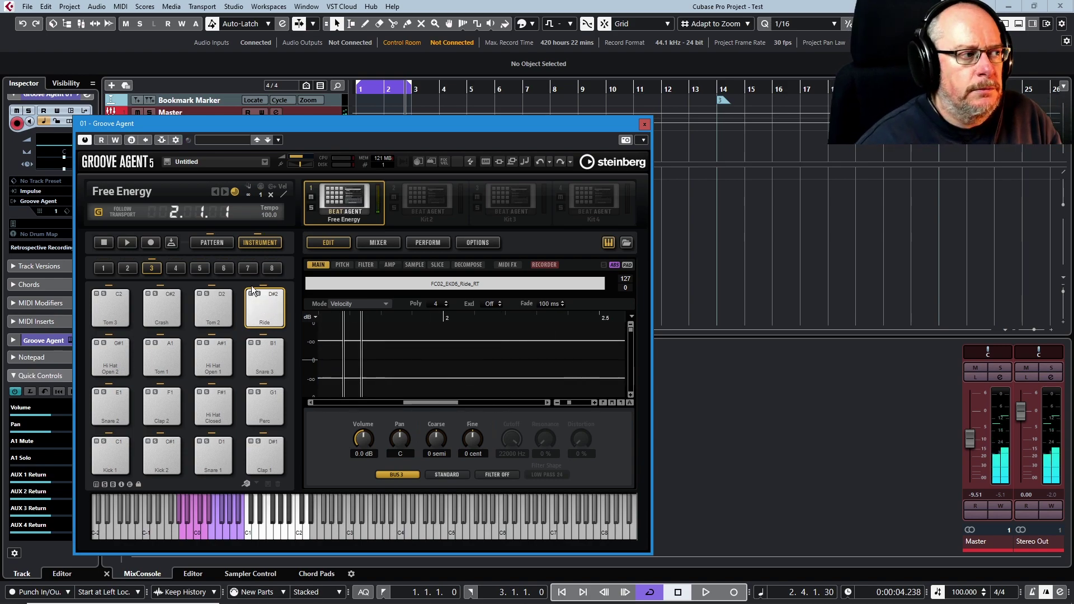
{"action": "left_click", "coordinate": [211, 241]}
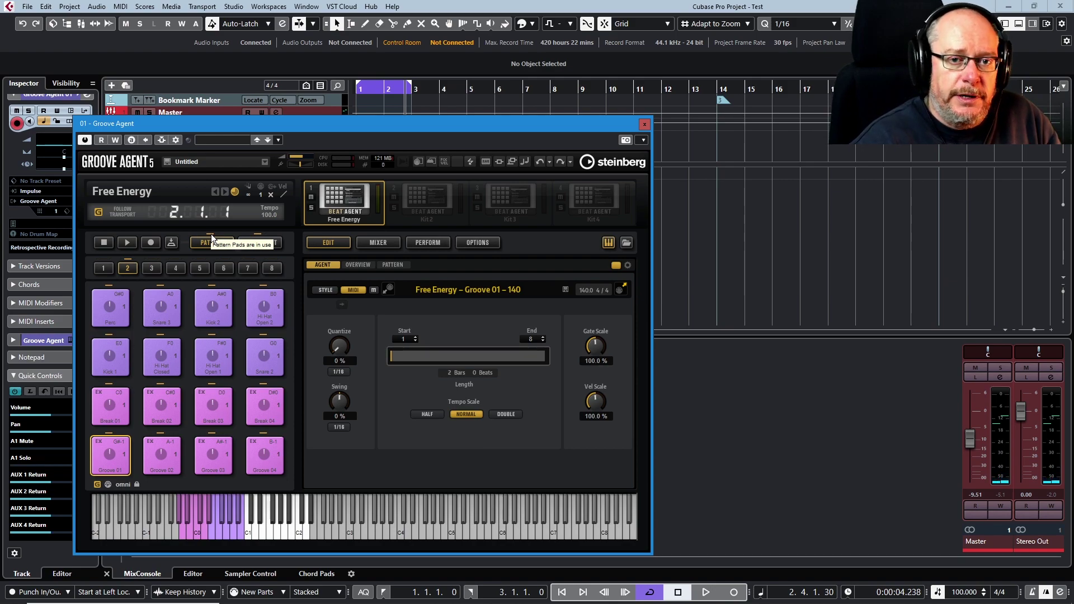
{"action": "left_click", "coordinate": [149, 268]}
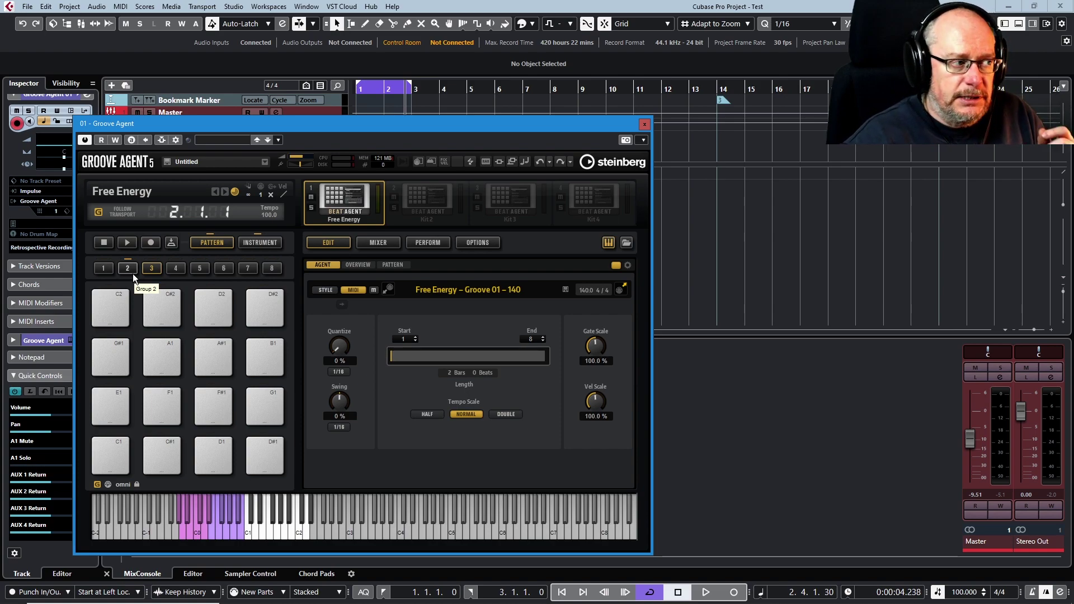
Step: Copy the Groove 04 pattern pad from group 2 onto pad D#2 in group 3
{"action": "left_click", "coordinate": [127, 269]}
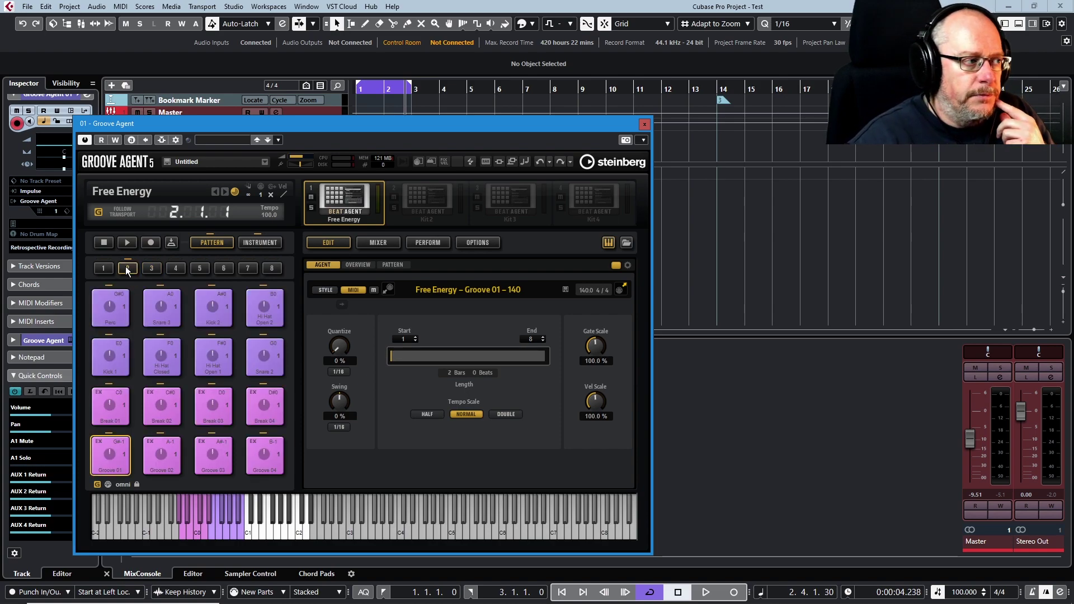
{"action": "left_click", "coordinate": [263, 454]}
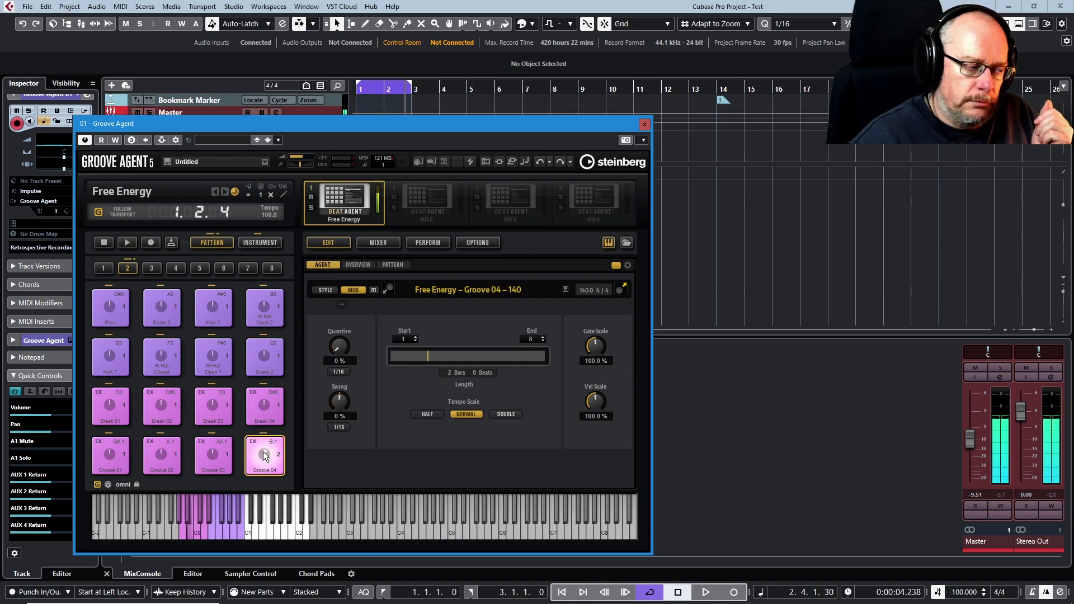
{"action": "right_click", "coordinate": [263, 454]}
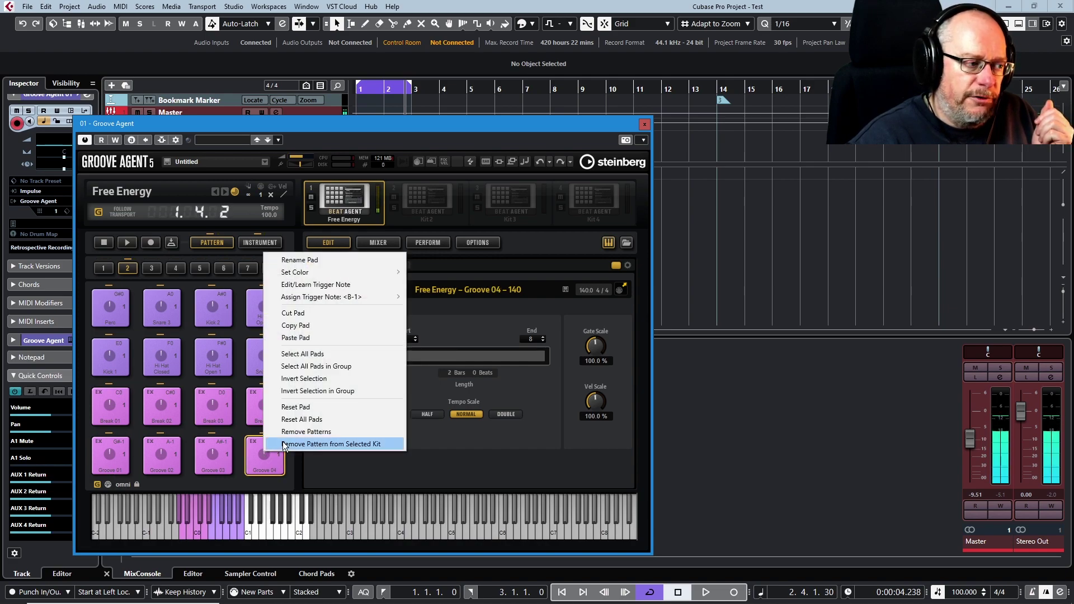
{"action": "left_click", "coordinate": [284, 326]}
{"action": "left_click", "coordinate": [152, 269]}
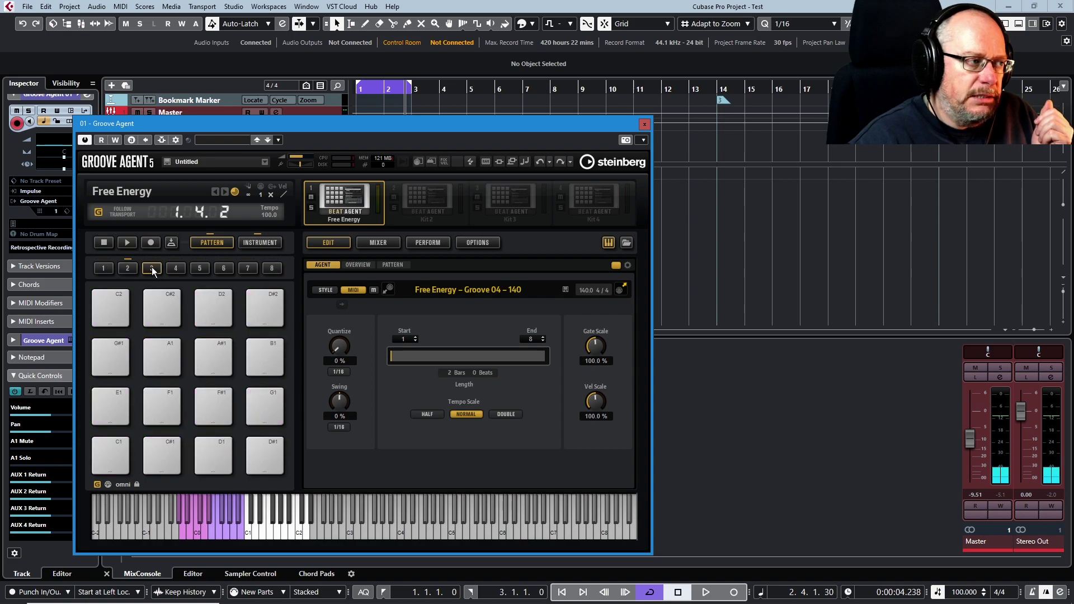
{"action": "right_click", "coordinate": [264, 307]}
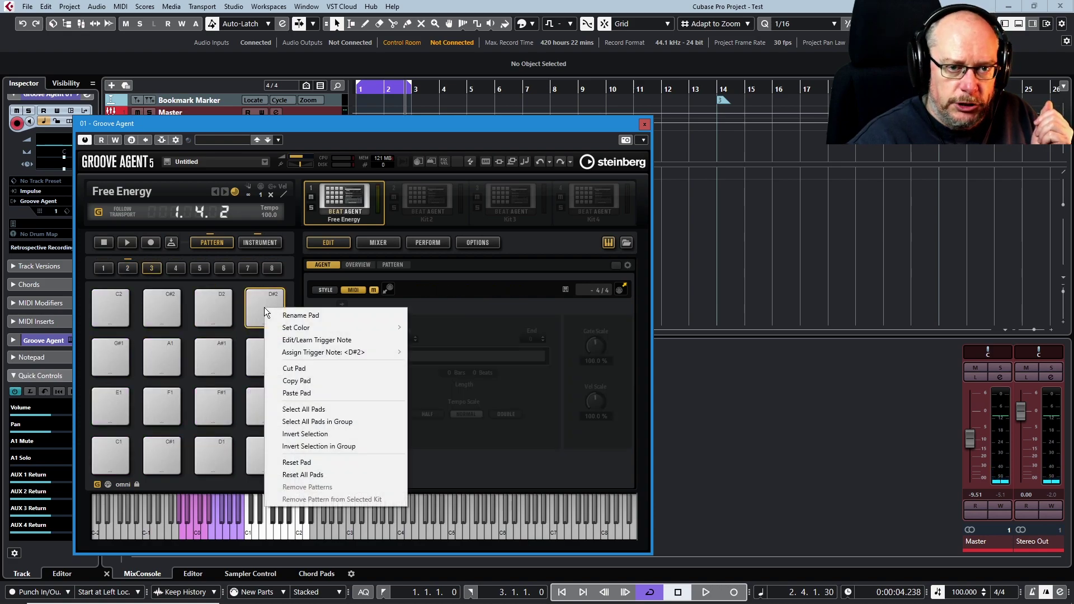
{"action": "left_click", "coordinate": [306, 394]}
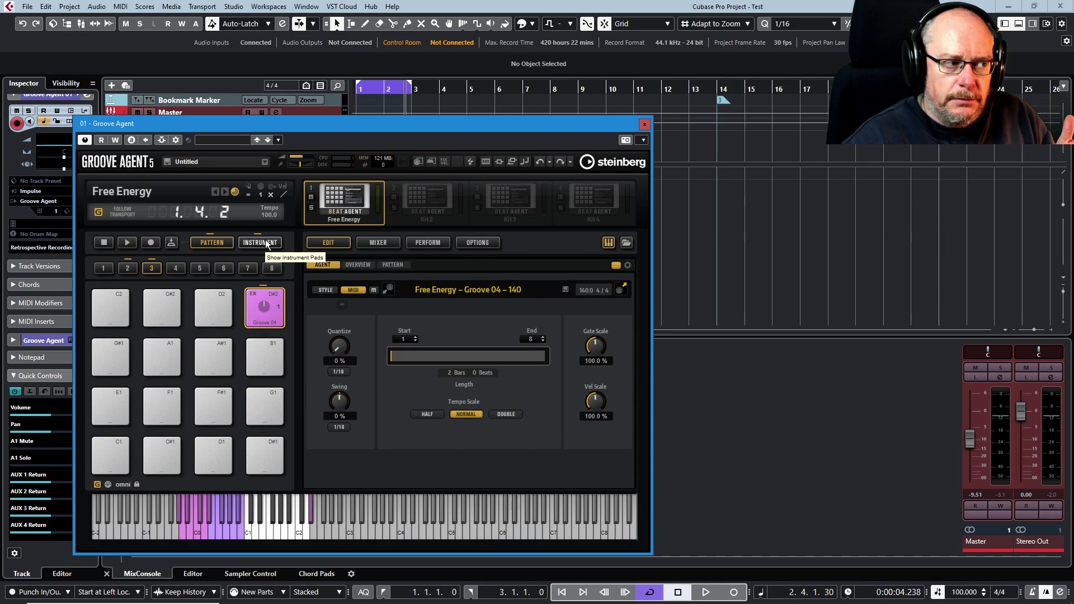
Step: Audition the pasted Groove 04 pattern, then the Ride sound on D#2 in instrument view
{"action": "left_click", "coordinate": [260, 314]}
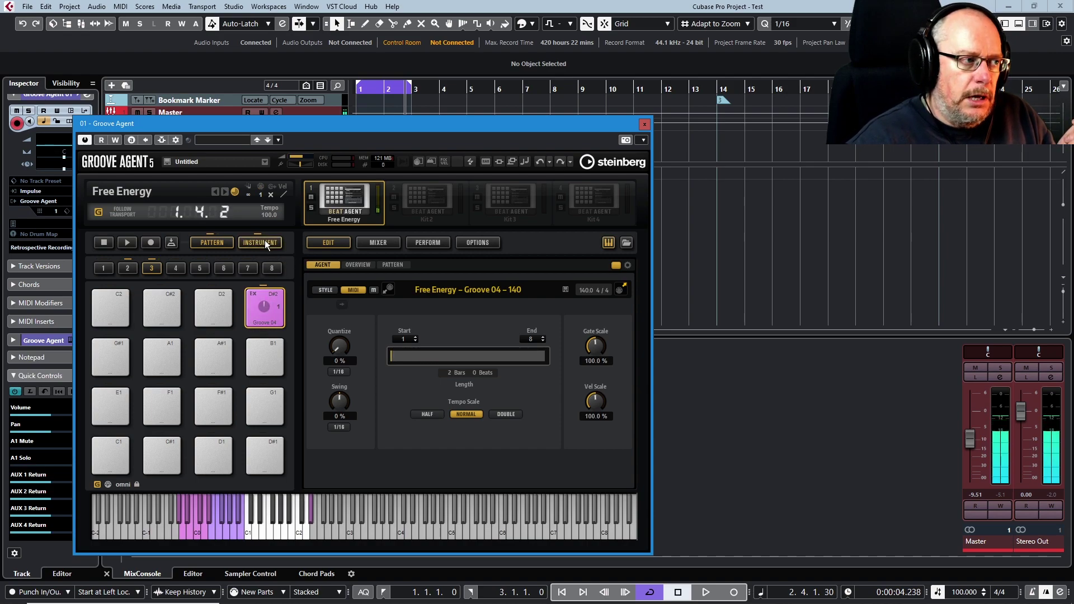
{"action": "left_click", "coordinate": [264, 241]}
{"action": "left_click", "coordinate": [267, 308]}
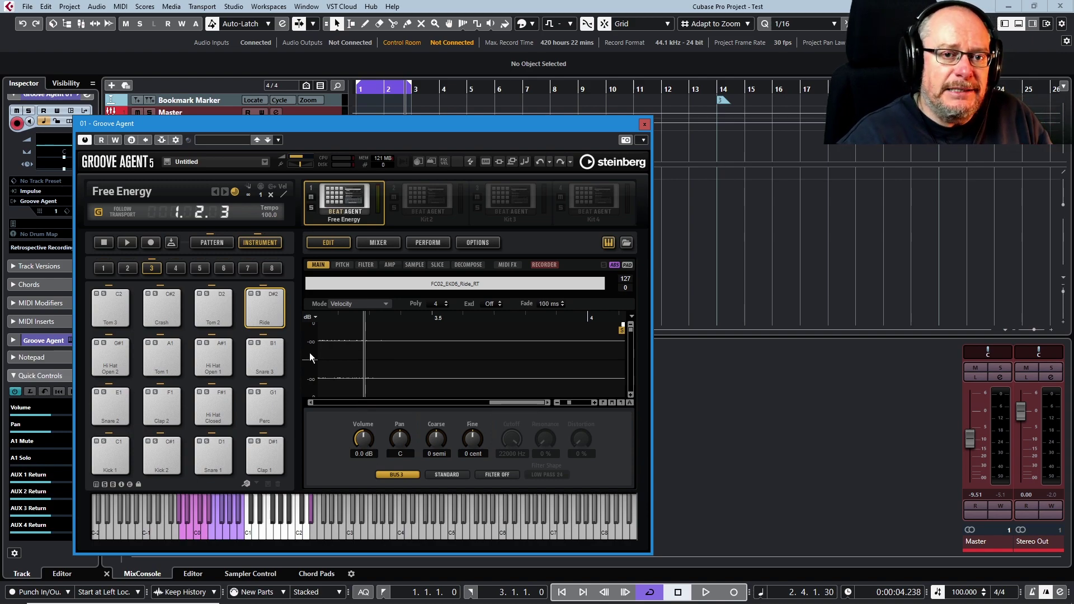
{"action": "left_click", "coordinate": [646, 126]}
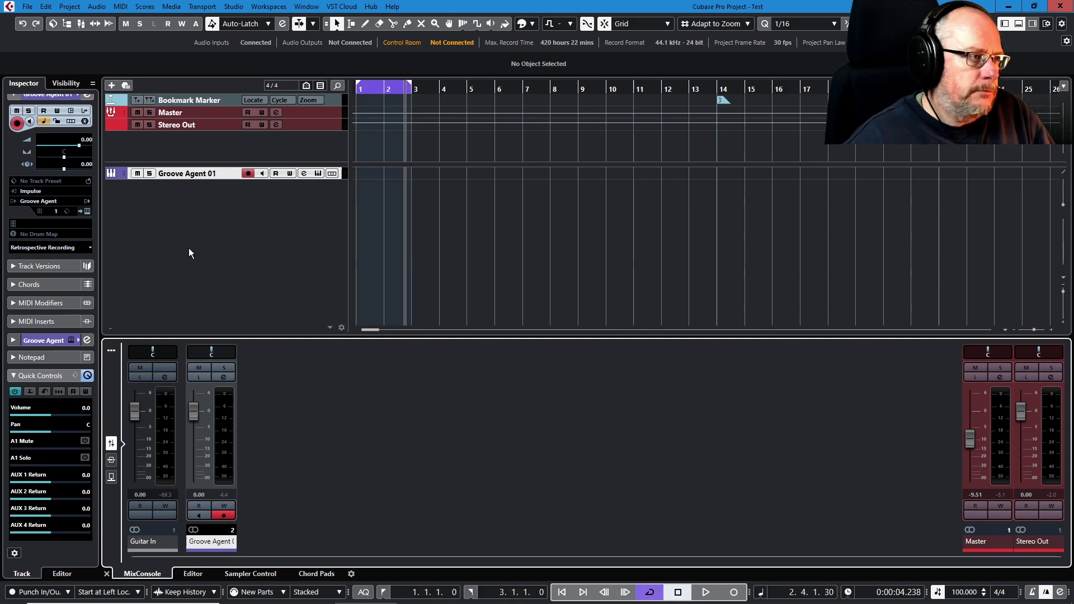
{"action": "left_click", "coordinate": [318, 173]}
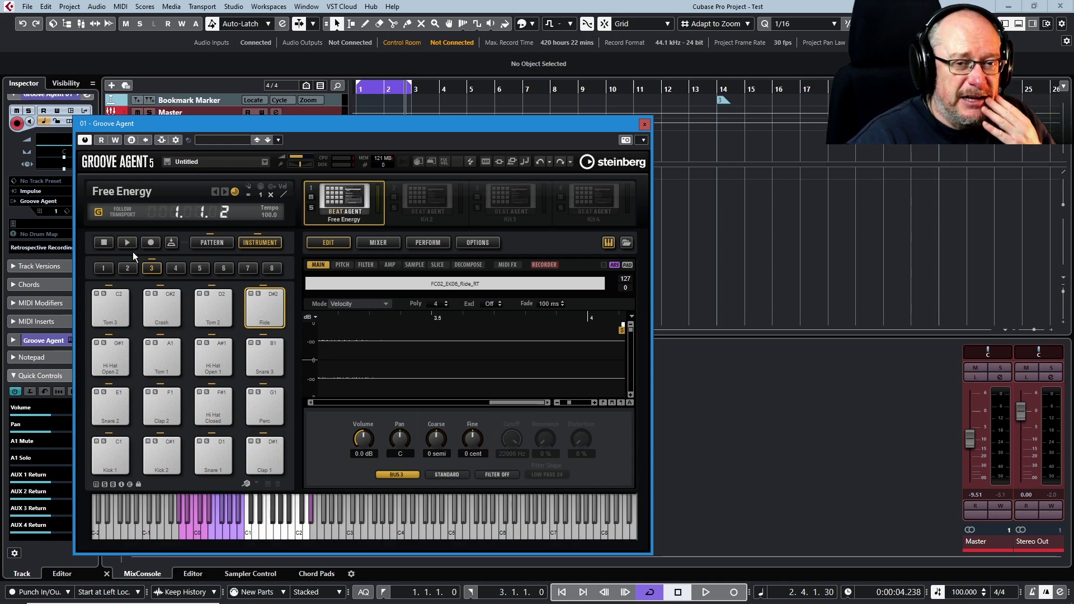
Step: For pattern pads, disable Global Pad Settings, enable Use Pattern MIDI Port, and close Groove Agent
{"action": "left_click", "coordinate": [211, 242]}
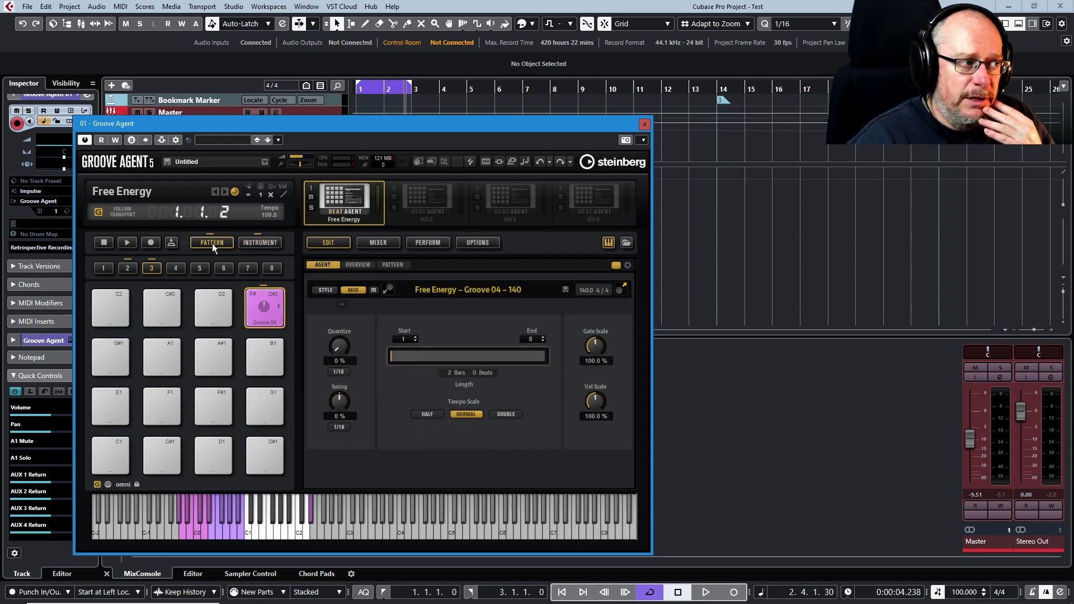
{"action": "left_click", "coordinate": [97, 485]}
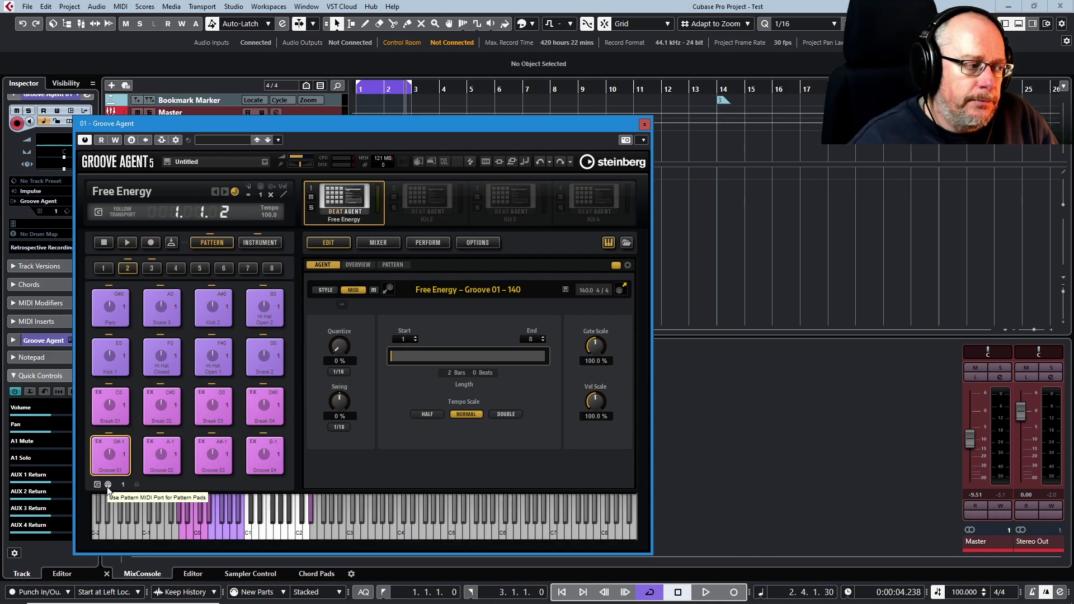
{"action": "left_click", "coordinate": [108, 484]}
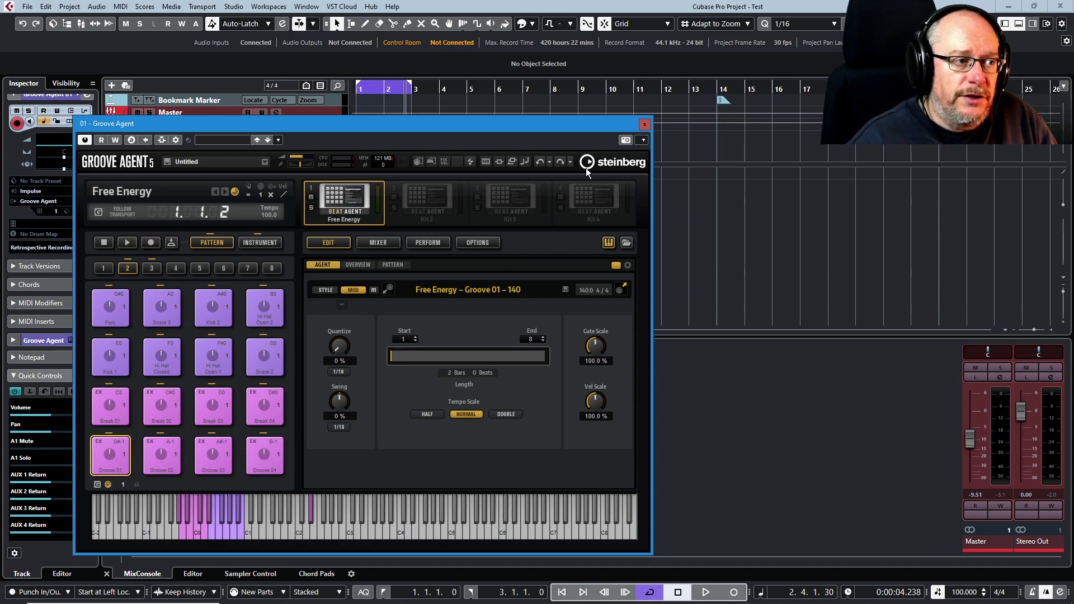
{"action": "left_click", "coordinate": [644, 124]}
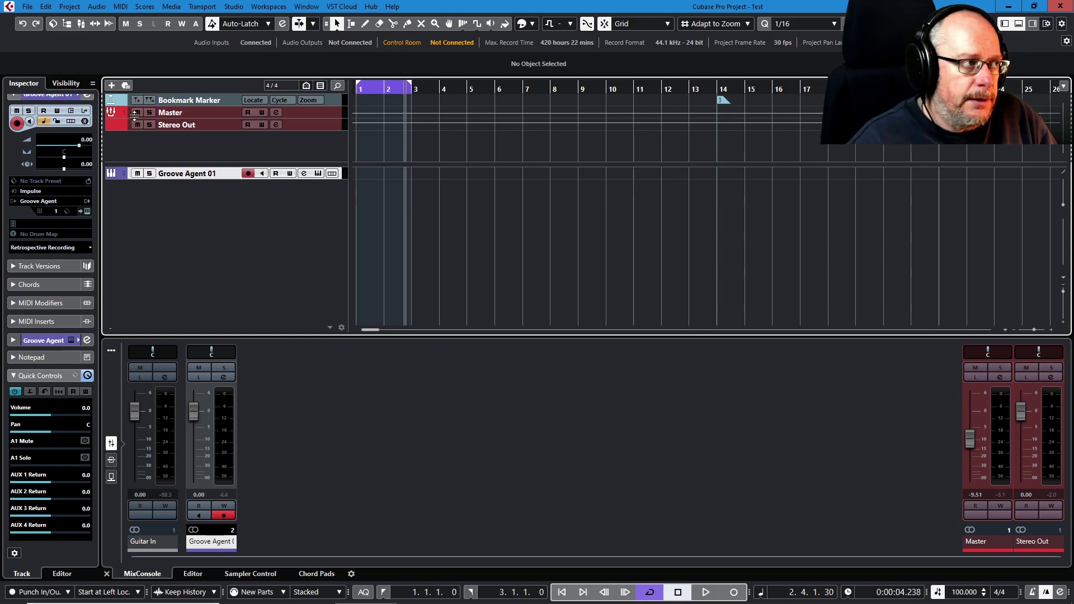
Step: Add a lavender-coloured MIDI 01 track set to MIDI channel 1
{"action": "left_click", "coordinate": [112, 85]}
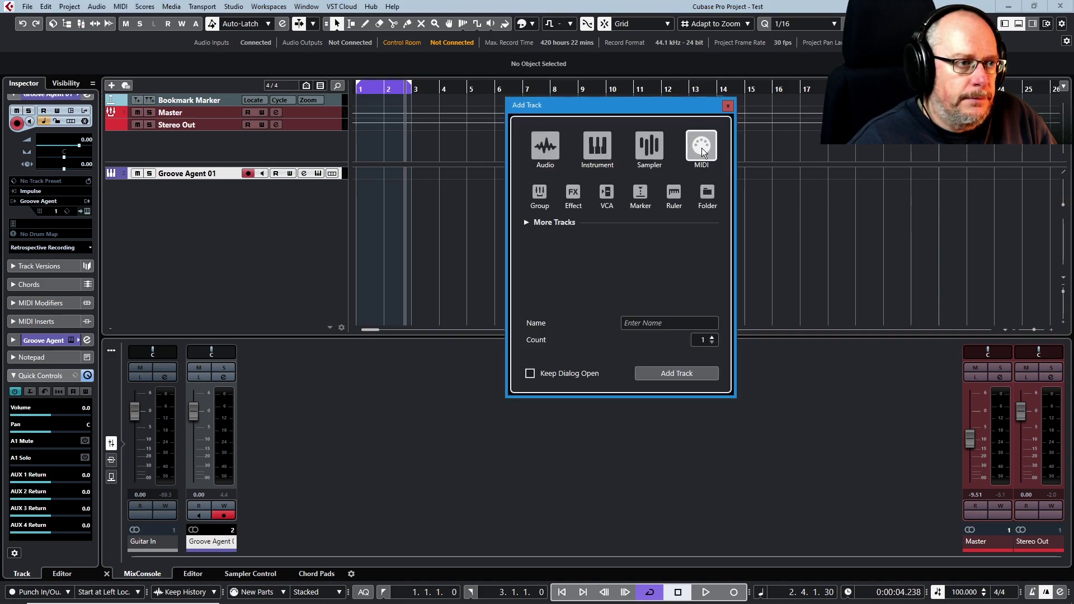
{"action": "left_click", "coordinate": [664, 374]}
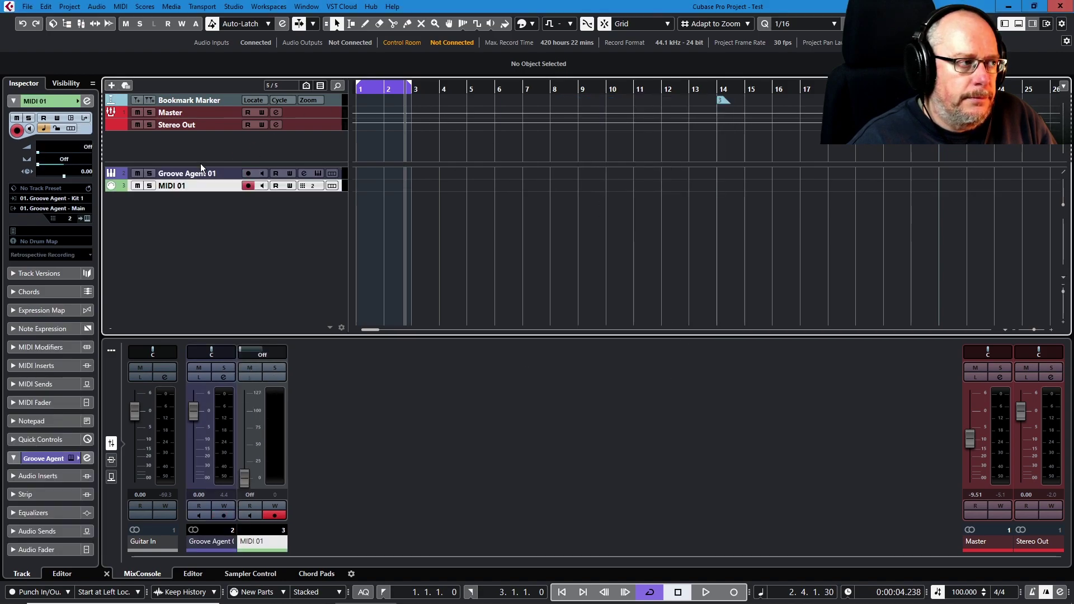
{"action": "left_click", "coordinate": [532, 24]}
{"action": "left_click", "coordinate": [564, 73]}
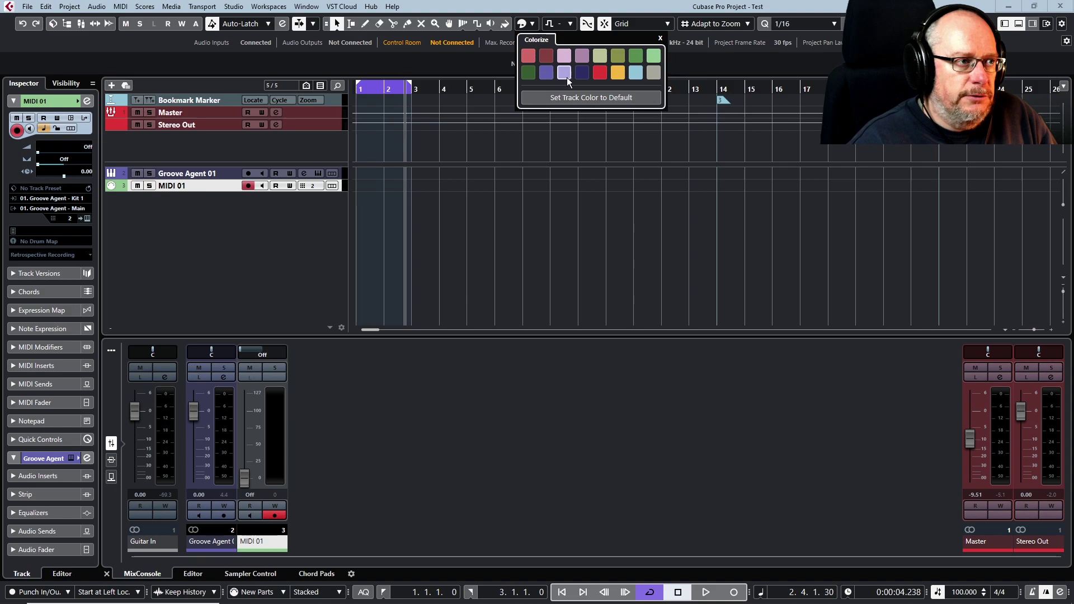
{"action": "left_click", "coordinate": [177, 185]}
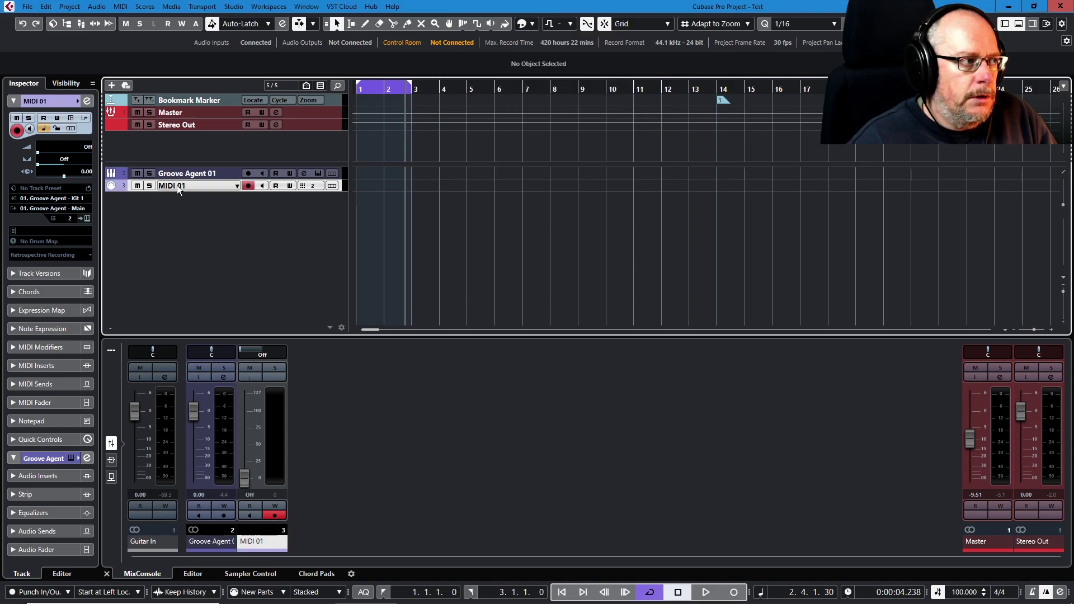
{"action": "left_click", "coordinate": [70, 218]}
{"action": "left_click", "coordinate": [81, 244]}
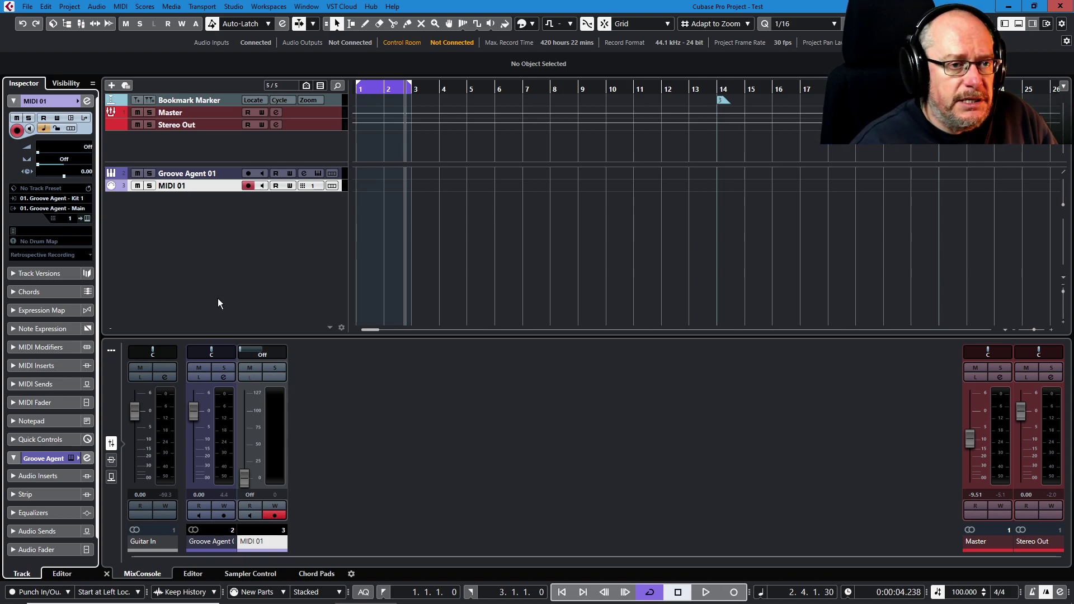
{"action": "left_click", "coordinate": [52, 198]}
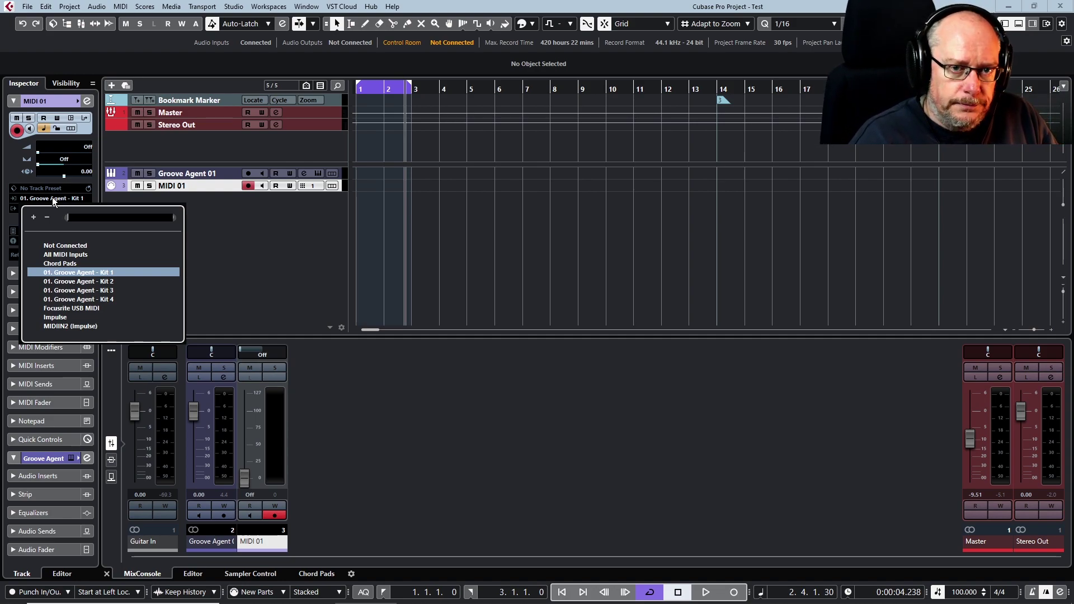
{"action": "left_click", "coordinate": [210, 251]}
{"action": "left_click", "coordinate": [319, 173]}
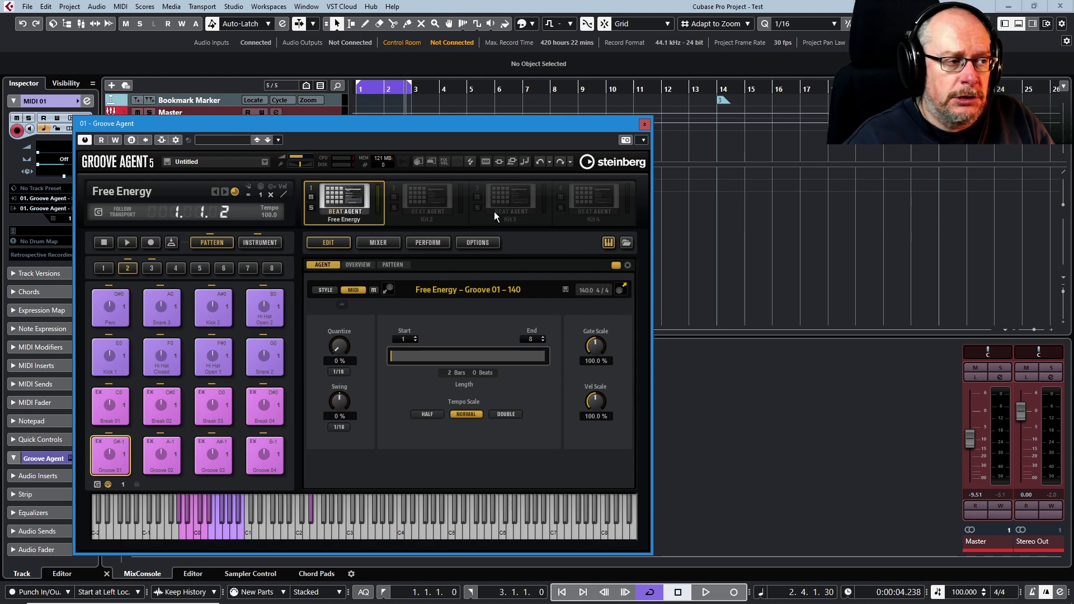
{"action": "mouse_move", "coordinate": [515, 216]}
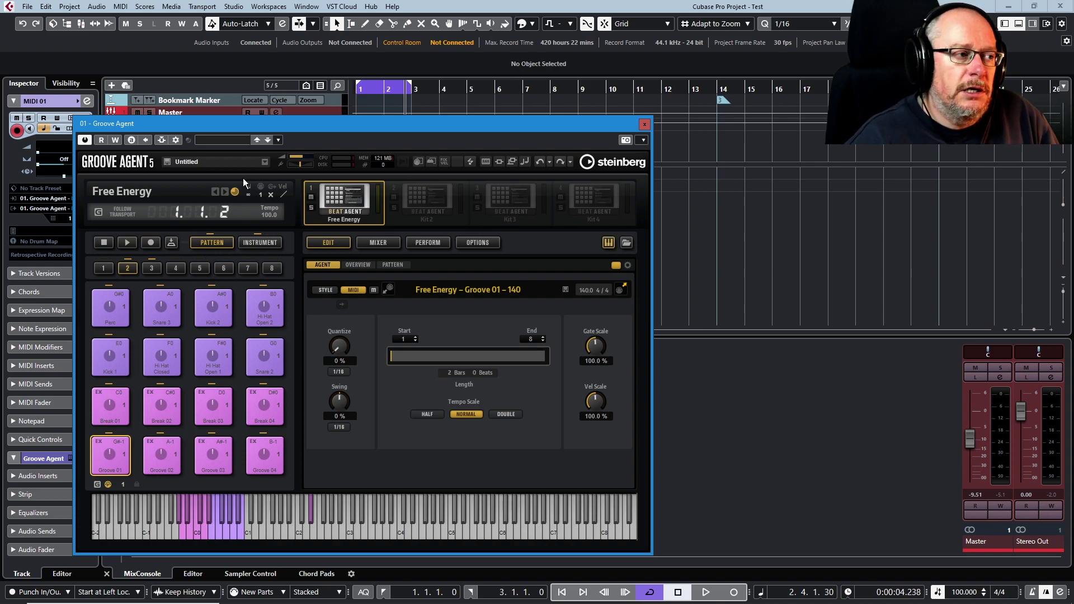
{"action": "left_click", "coordinate": [644, 125]}
{"action": "left_click", "coordinate": [55, 200]}
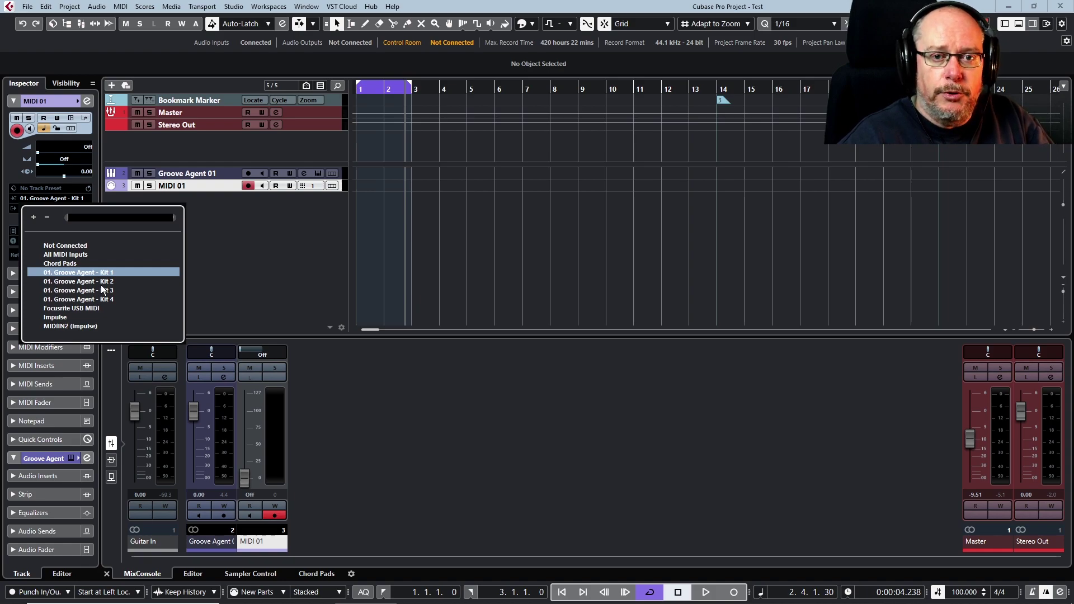
{"action": "left_click", "coordinate": [63, 316]}
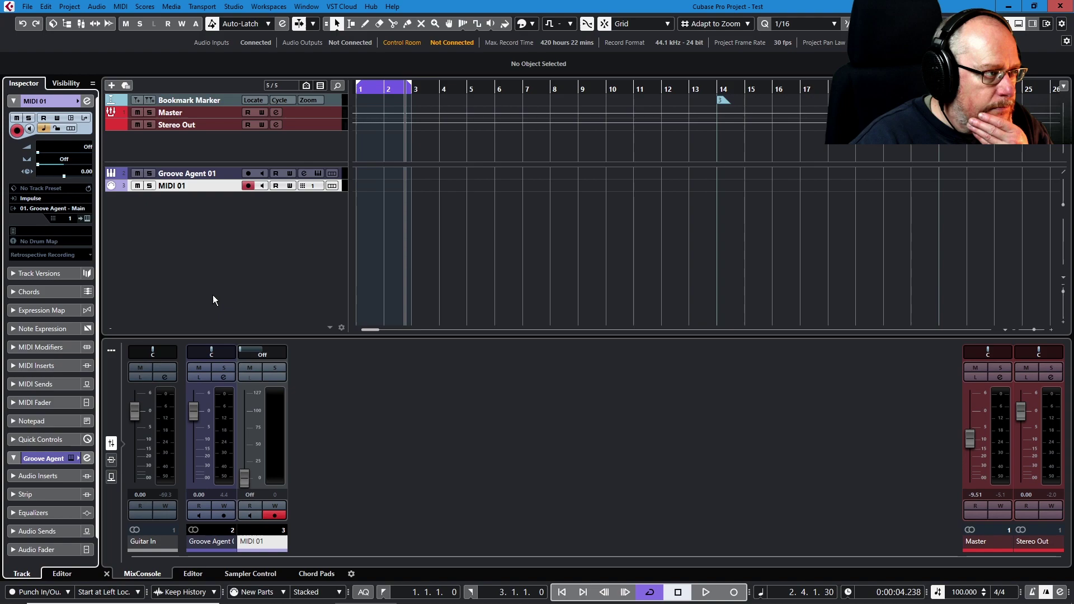
Step: List MIDI 01's output ports, showing Groove Agent Main and Groove Agent Pattern
{"action": "left_click", "coordinate": [50, 208]}
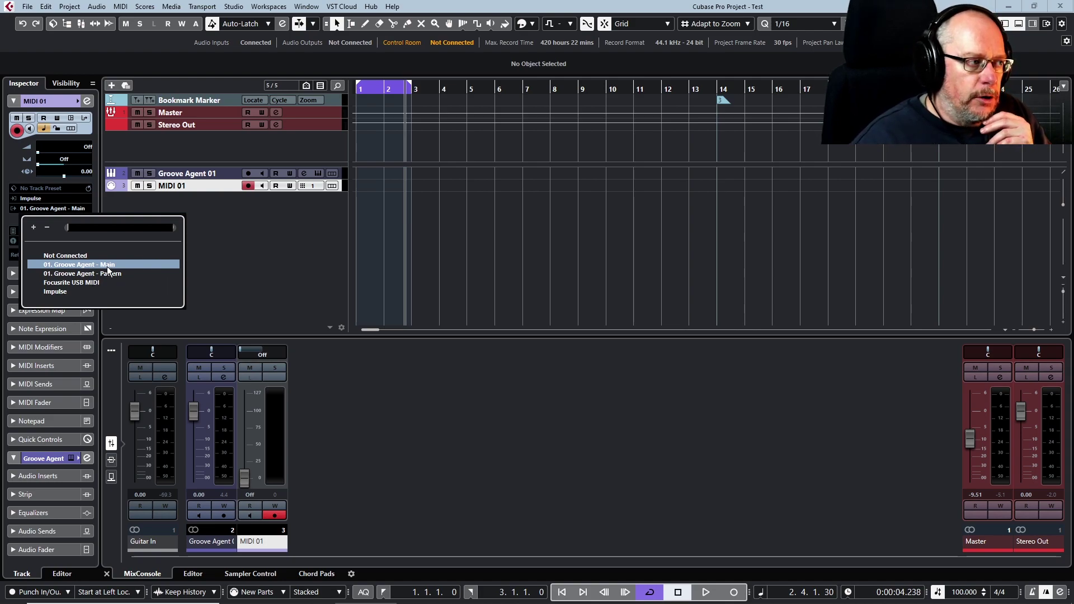
Step: Route MIDI 01's output to 01. Groove Agent - Pattern instead of Main
{"action": "left_click", "coordinate": [108, 264]}
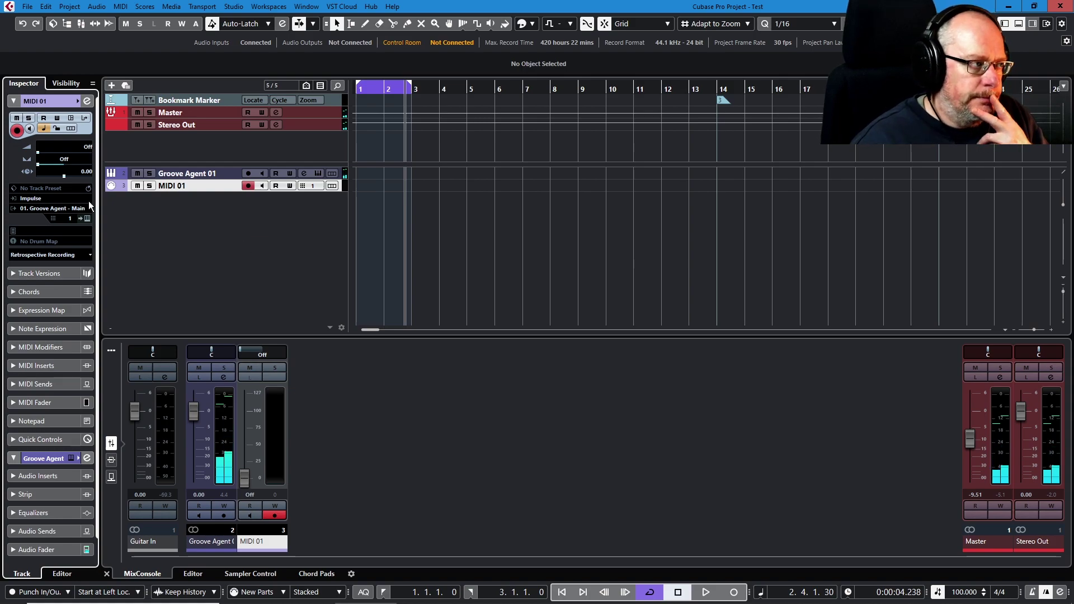
{"action": "left_click", "coordinate": [66, 207]}
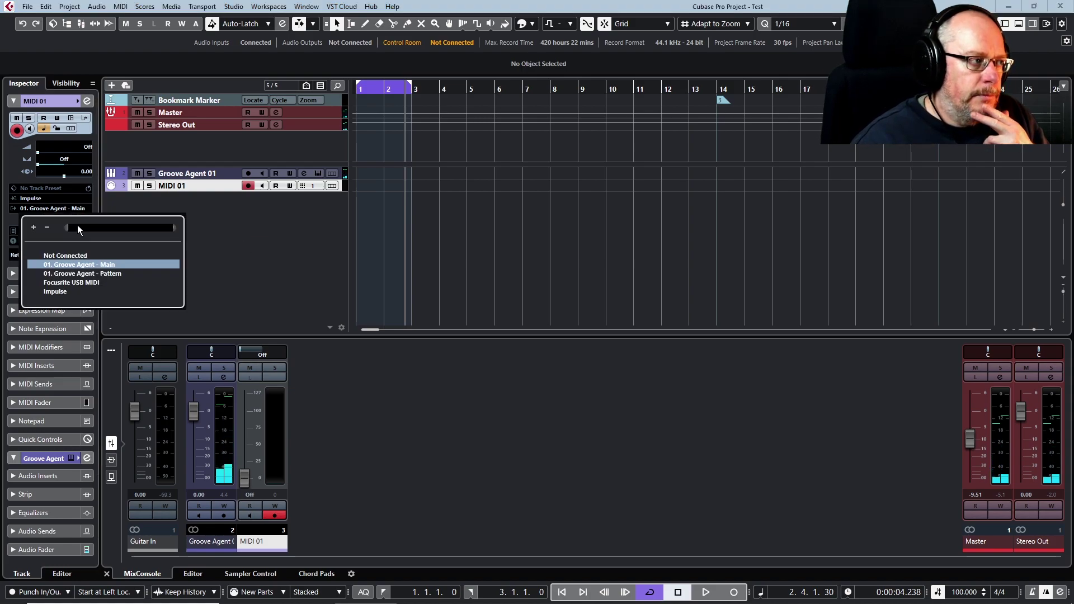
{"action": "left_click", "coordinate": [78, 274]}
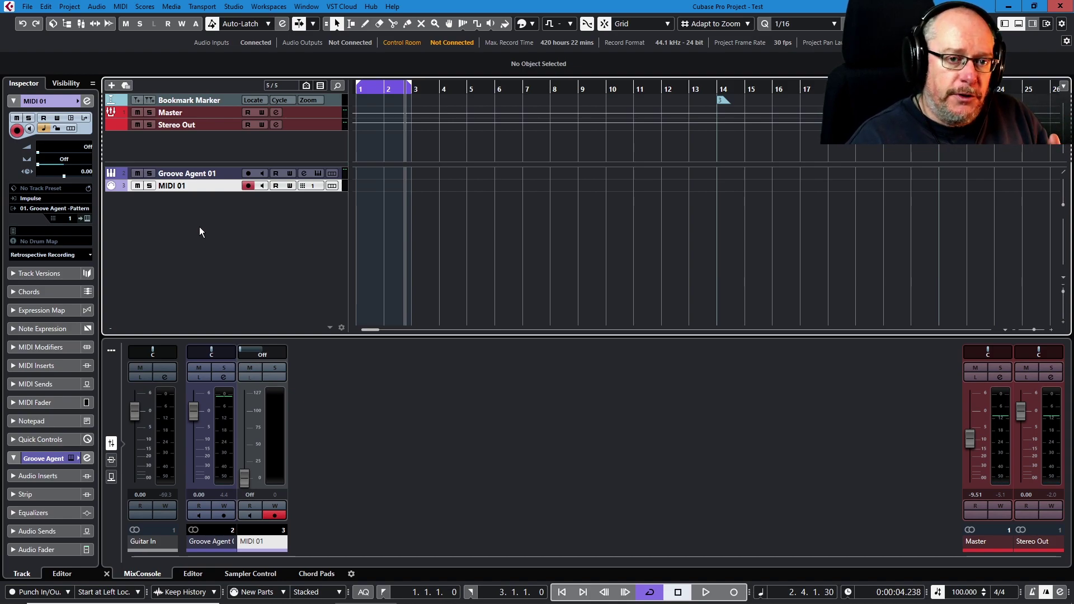
Step: Duplicate MIDI 01 and name the two tracks 'Agent 1 Instrument' and 'Agent 1 Pattern'
{"action": "right_click", "coordinate": [192, 186]}
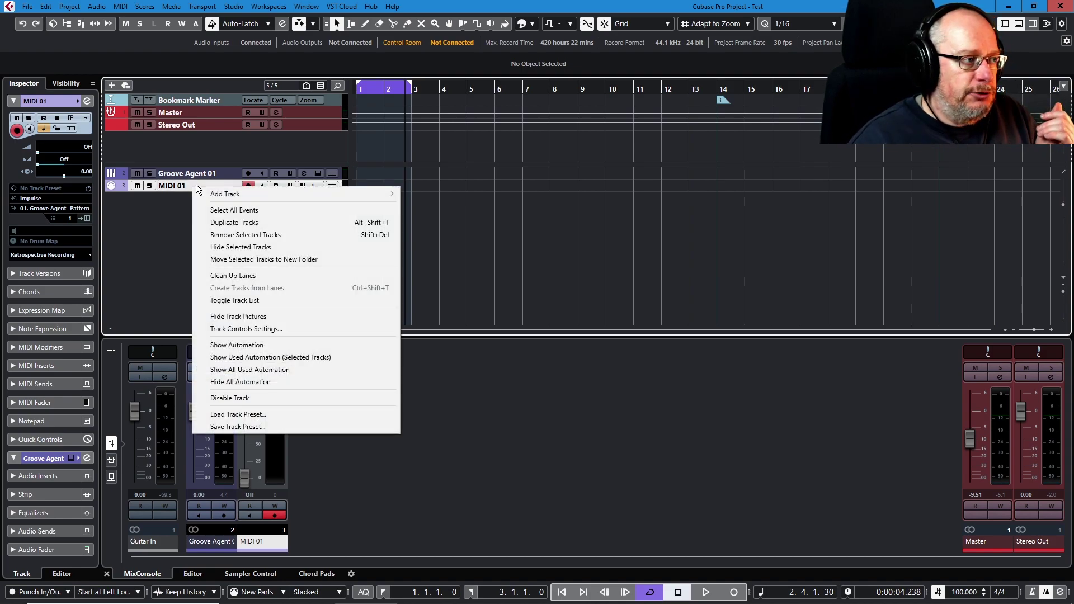
{"action": "left_click", "coordinate": [223, 222]}
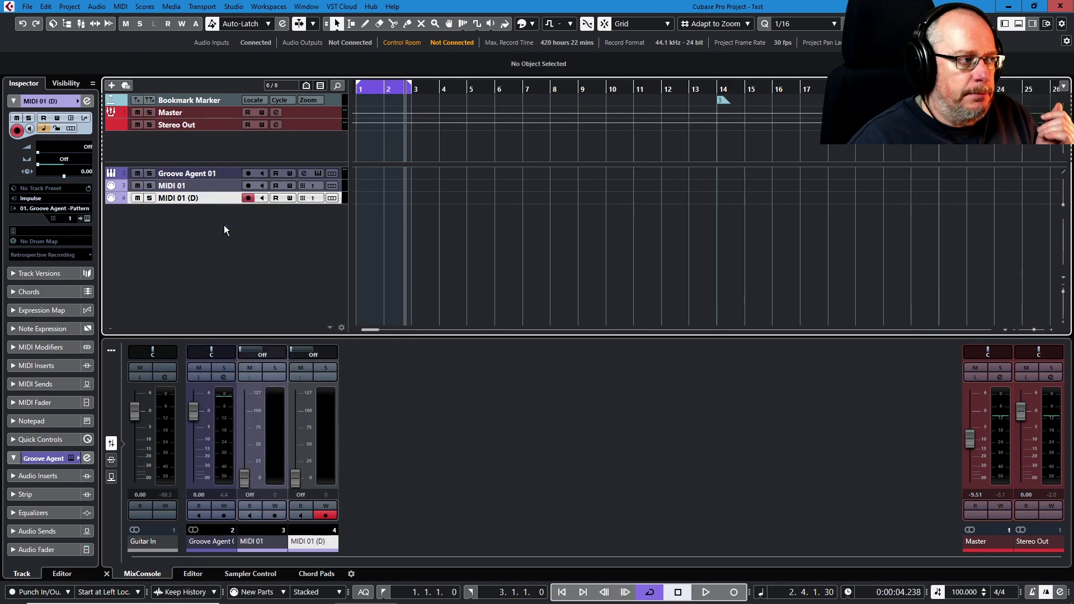
{"action": "double_click", "coordinate": [187, 186]}
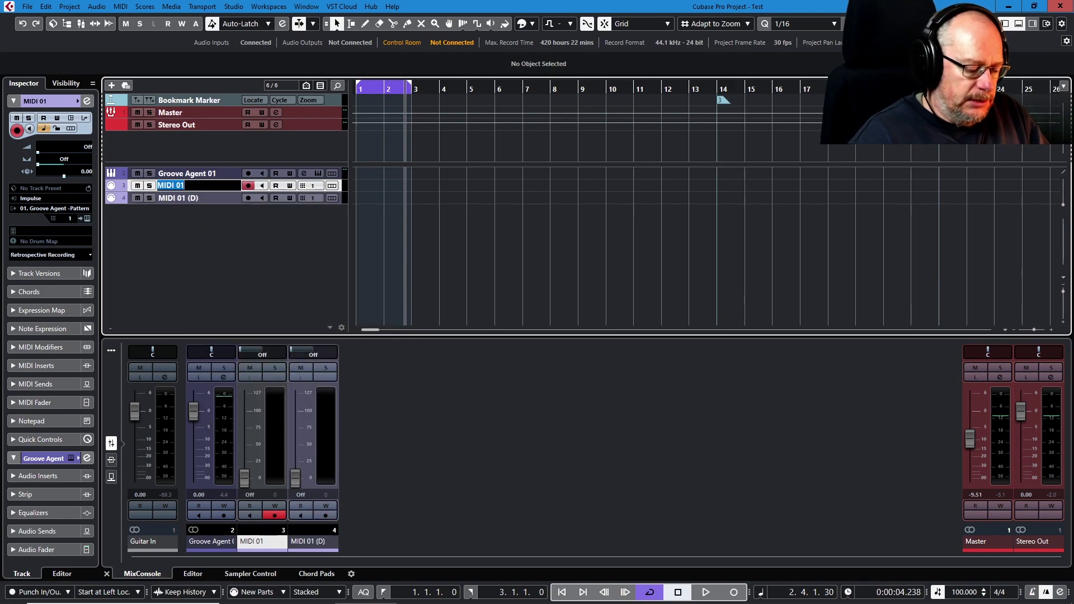
{"action": "type", "text": "Agent 1"}
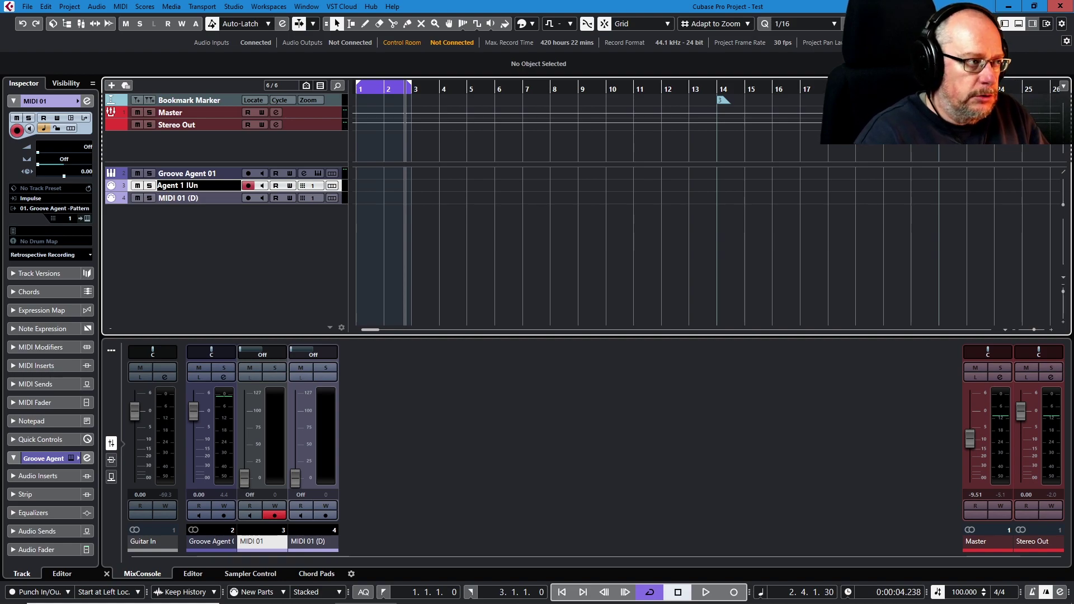
{"action": "type", "text": " Instrument"}
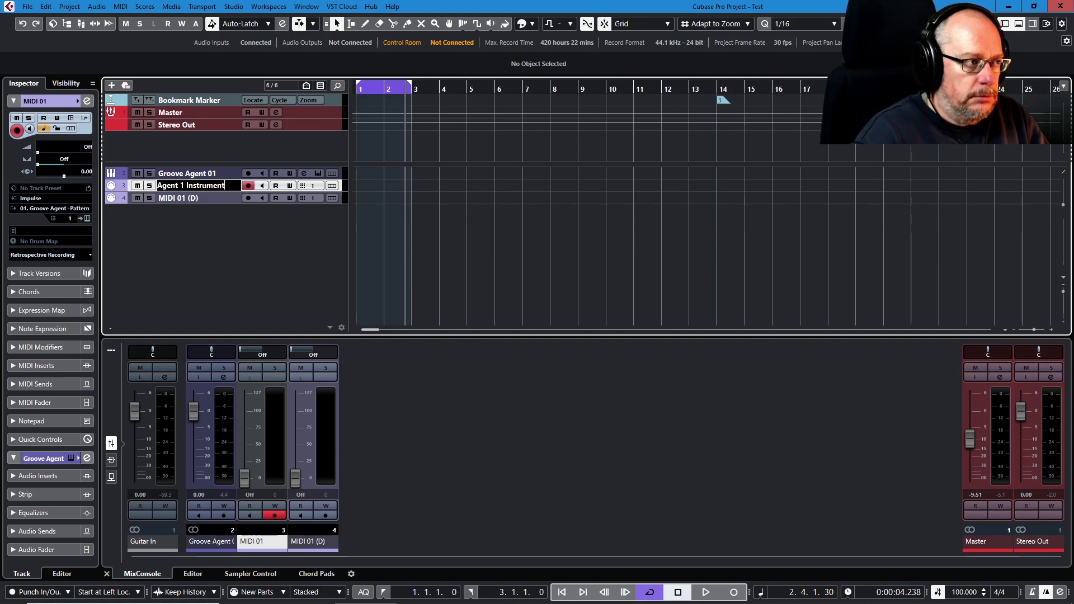
{"action": "key", "text": "Return"}
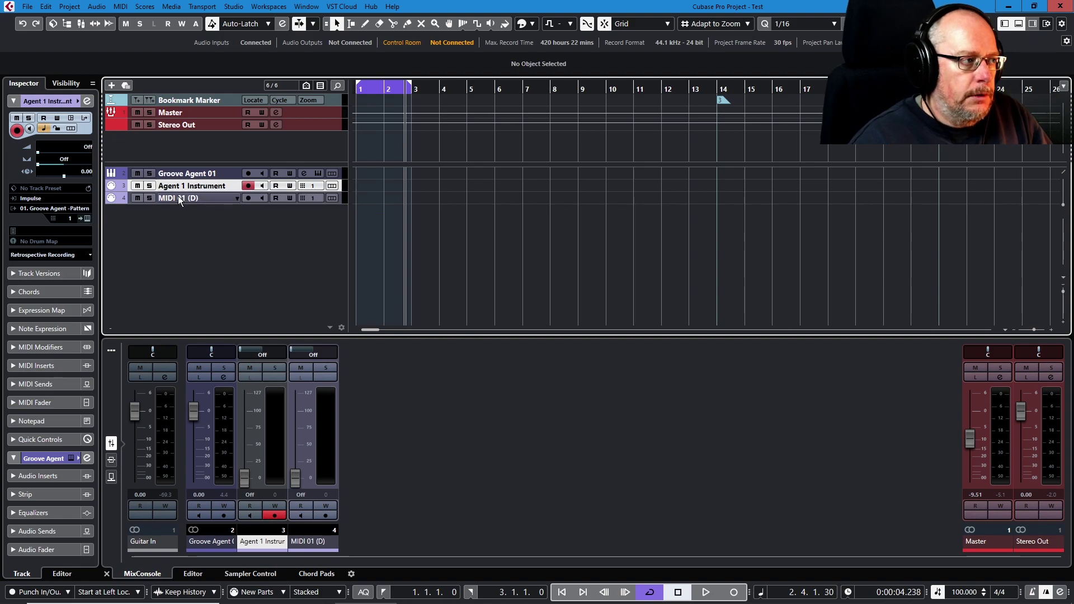
{"action": "double_click", "coordinate": [178, 197]}
{"action": "type", "text": "Agent "}
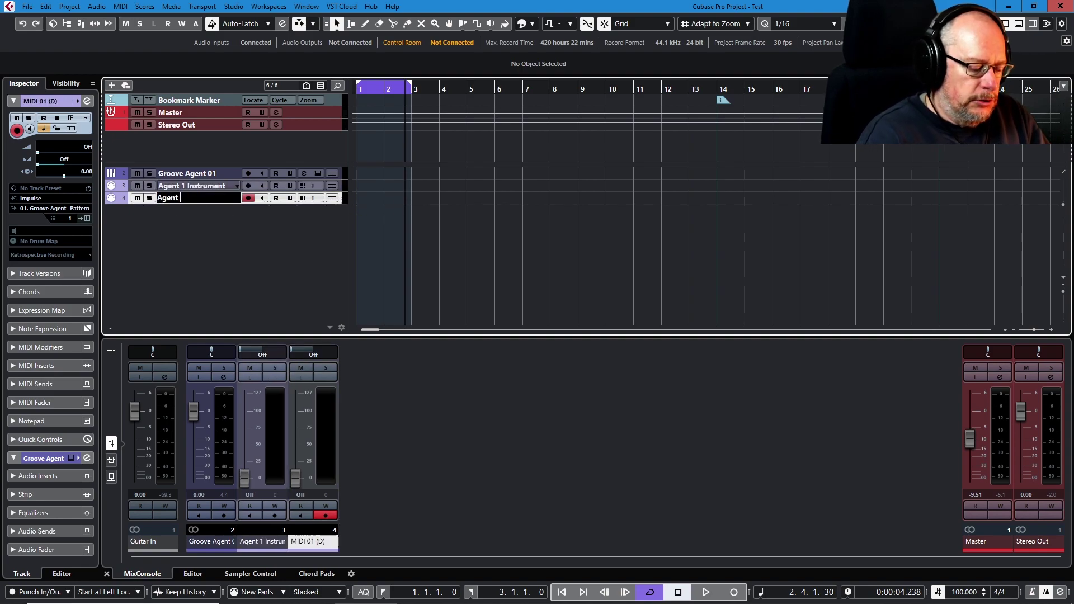
{"action": "type", "text": "1 Pattern"}
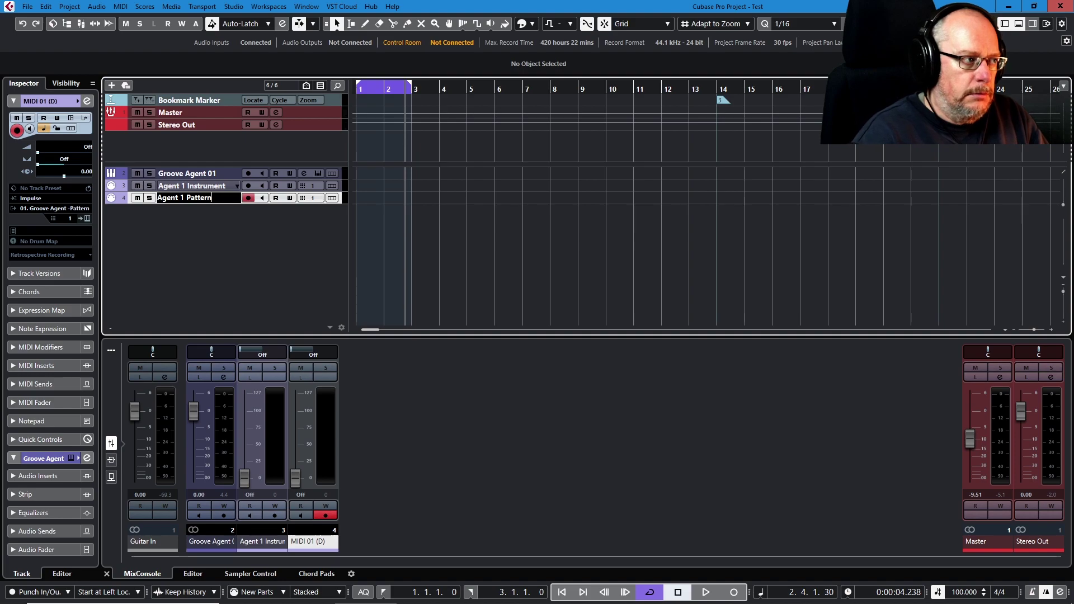
{"action": "key", "text": "Return"}
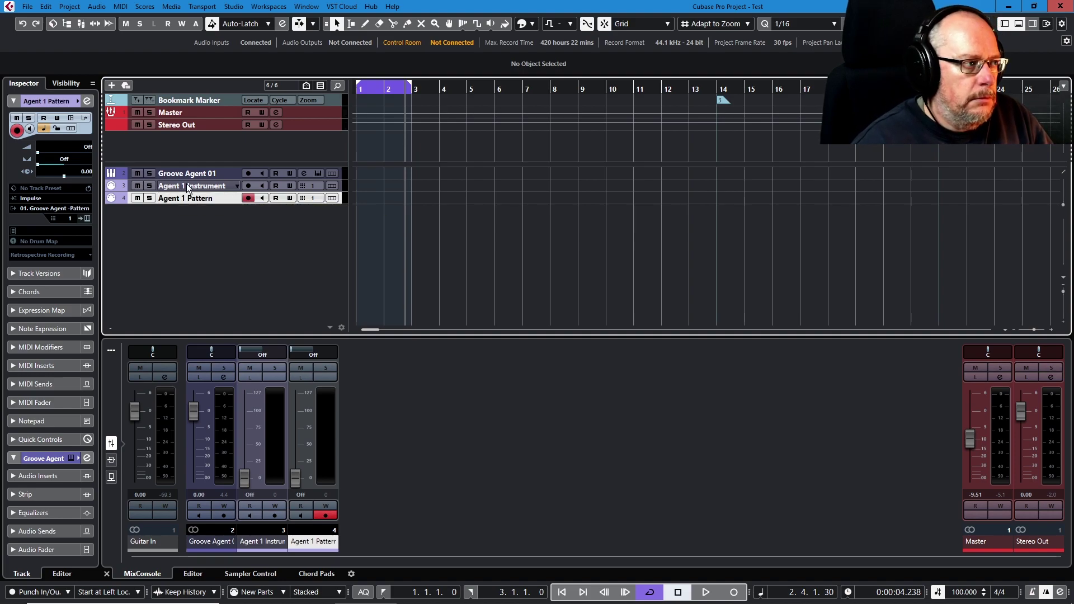
Step: Route Agent 1 Instrument's output to 01. Groove Agent - Main and reselect that track
{"action": "left_click", "coordinate": [188, 187]}
{"action": "left_click", "coordinate": [61, 209]}
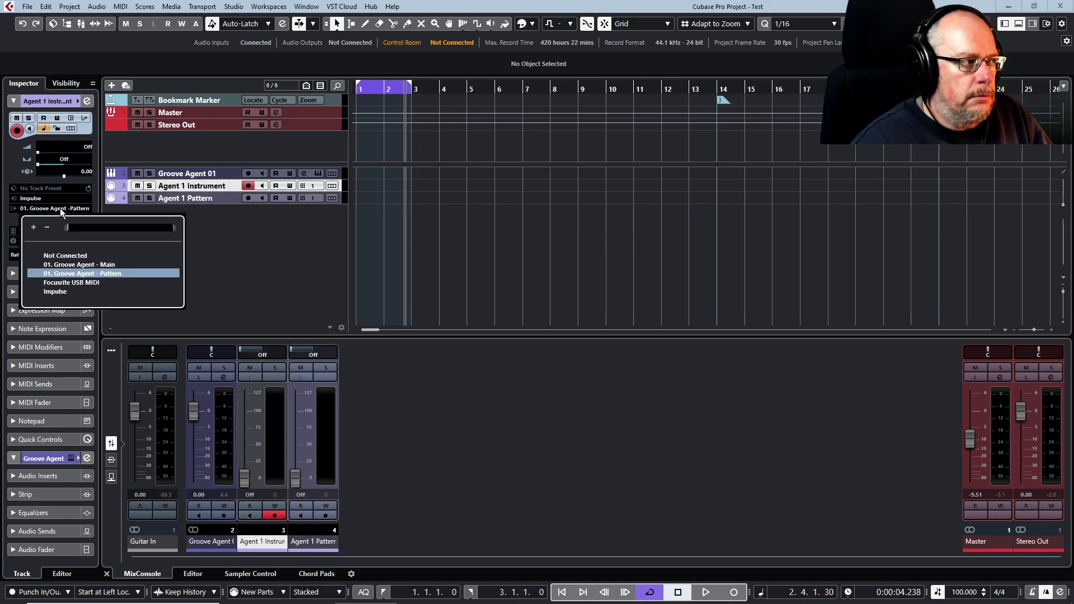
{"action": "left_click", "coordinate": [72, 264]}
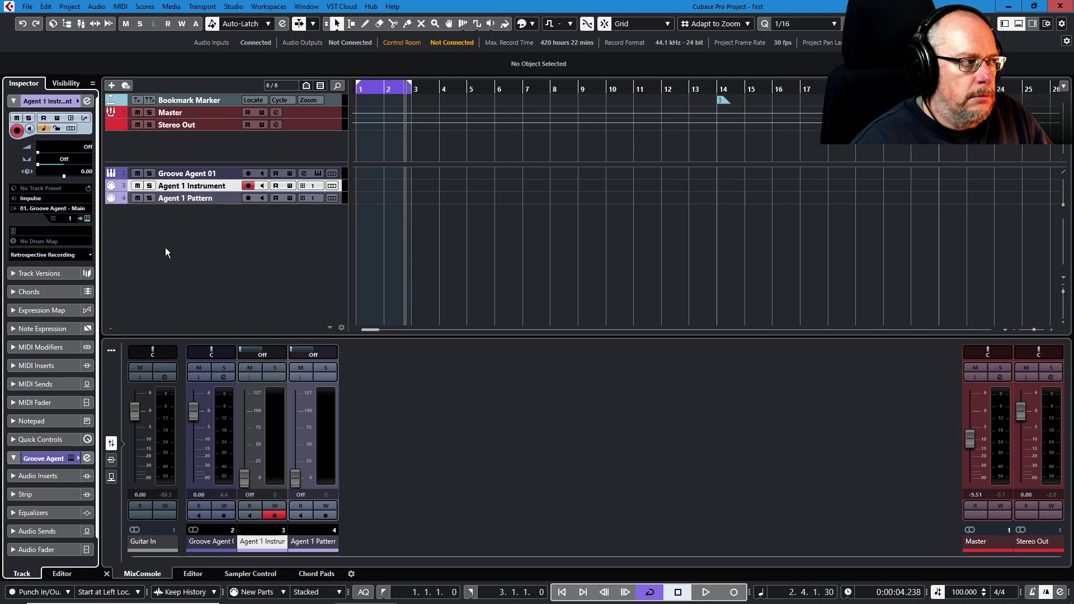
{"action": "left_click", "coordinate": [178, 200]}
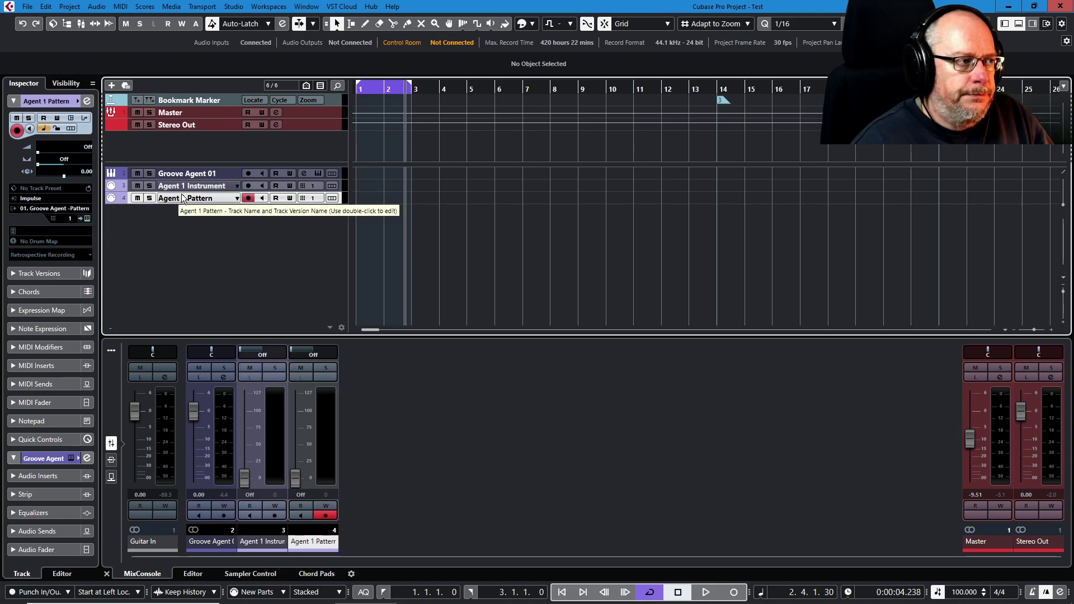
{"action": "key", "text": "Up"}
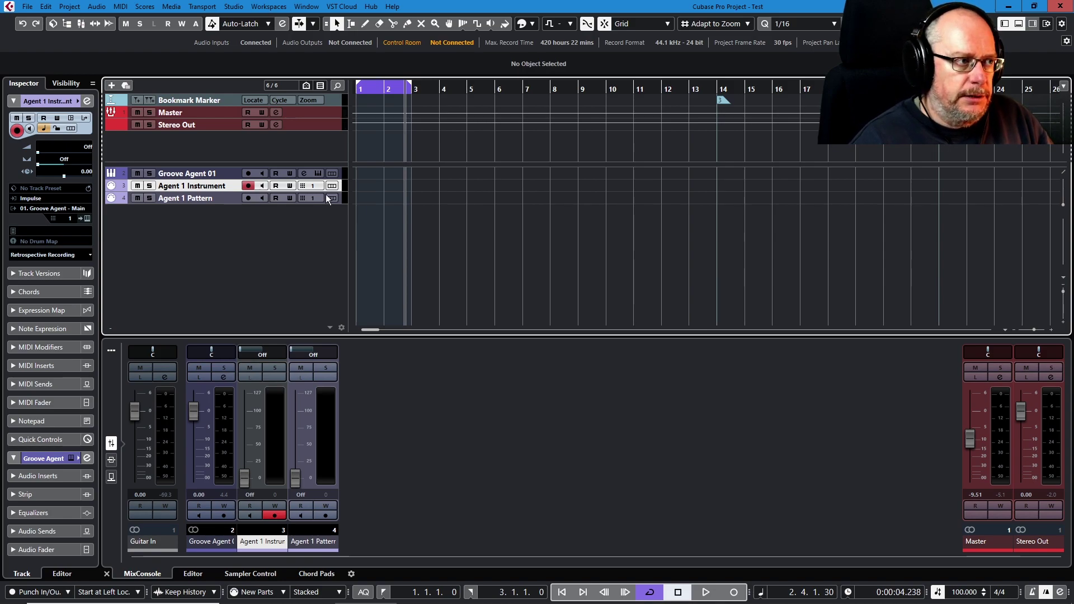
Step: Draw parts from bar 1 to bar 3 and add a D#2 note spanning the Agent 1 Instrument part
{"action": "right_click", "coordinate": [401, 192]}
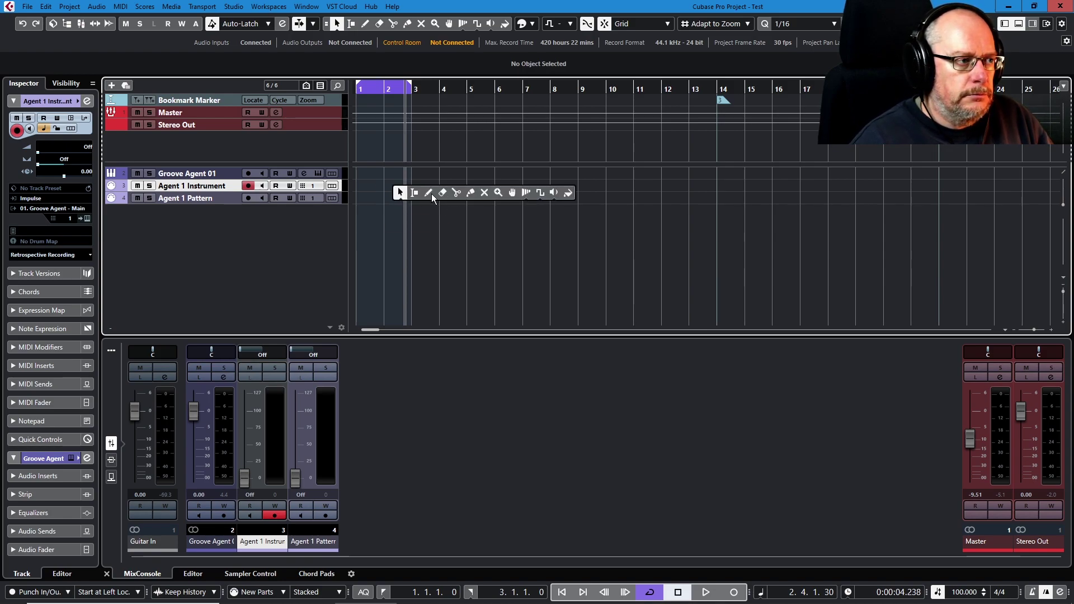
{"action": "left_click", "coordinate": [428, 193]}
{"action": "mouse_move", "coordinate": [359, 185]}
{"action": "left_mouse_down"}
{"action": "mouse_move", "coordinate": [415, 172]}
{"action": "mouse_move", "coordinate": [398, 193]}
{"action": "mouse_move", "coordinate": [408, 193]}
{"action": "left_mouse_up"}
{"action": "key", "text": "1"}
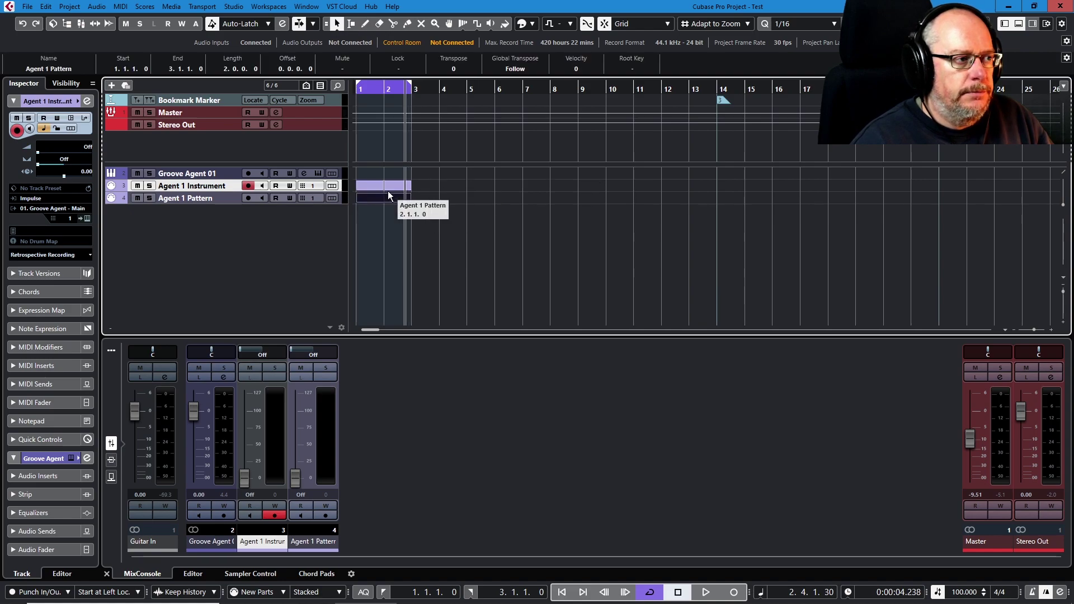
{"action": "left_click", "coordinate": [384, 183]}
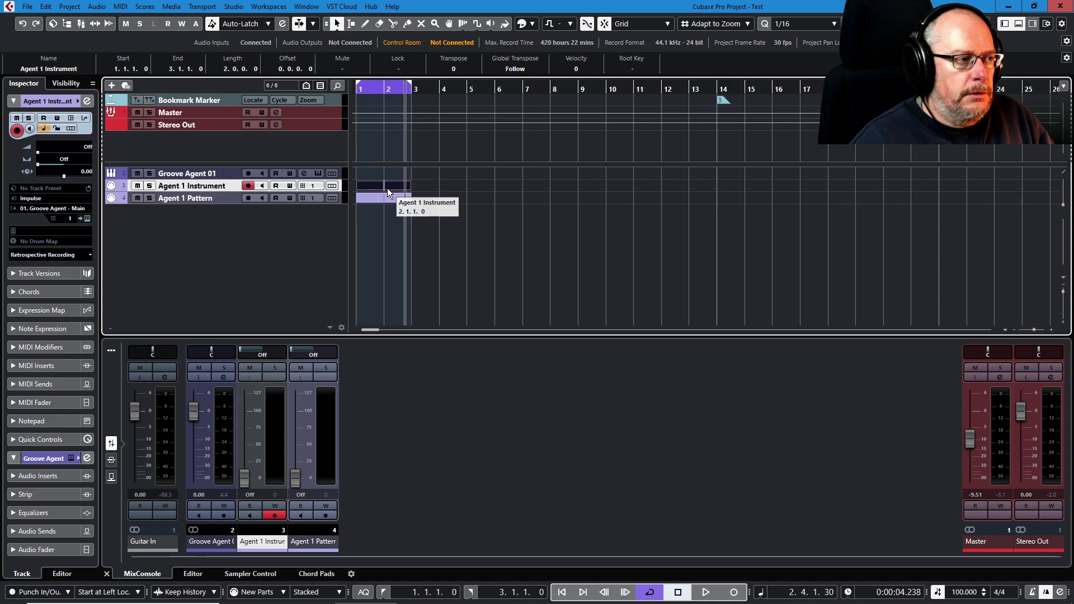
{"action": "double_click", "coordinate": [387, 188]}
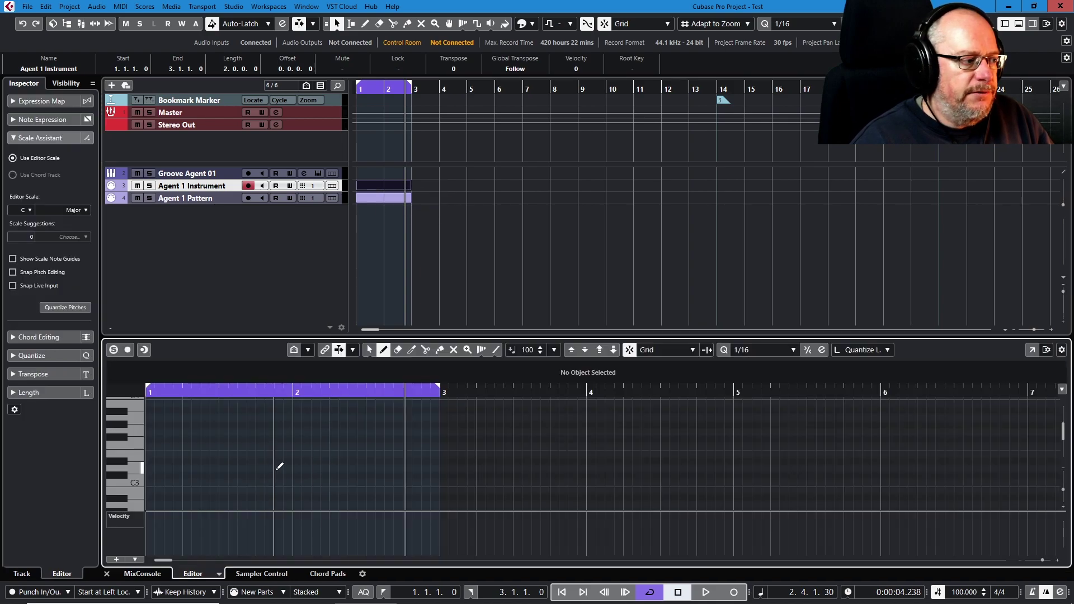
{"action": "scroll", "coordinate": [278, 467], "scroll_direction": "down", "scroll_amount": 3}
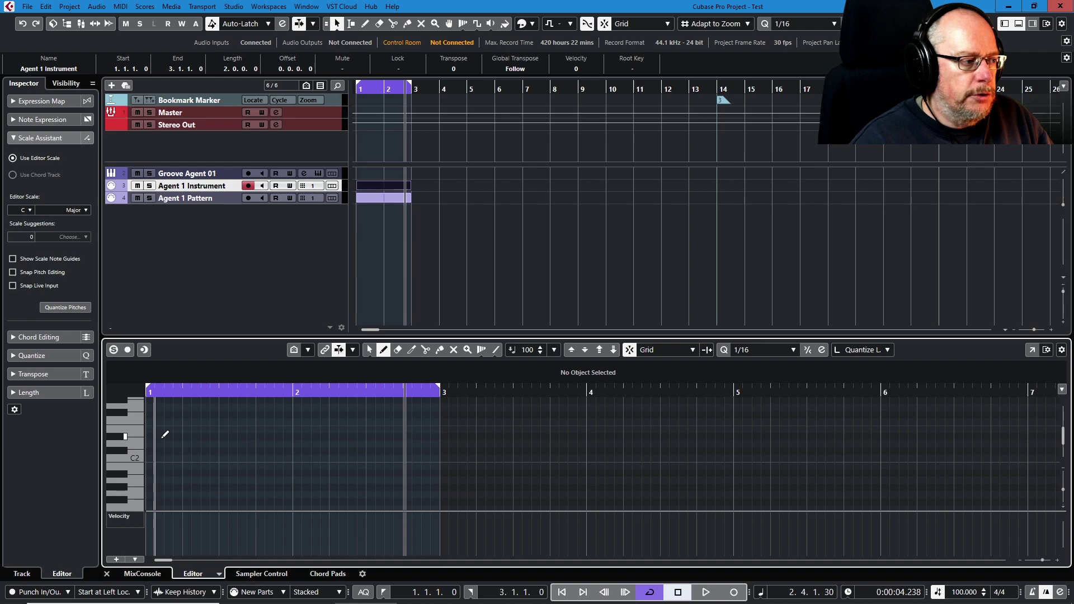
{"action": "left_click_drag", "start_coordinate": [150, 435], "coordinate": [441, 428]}
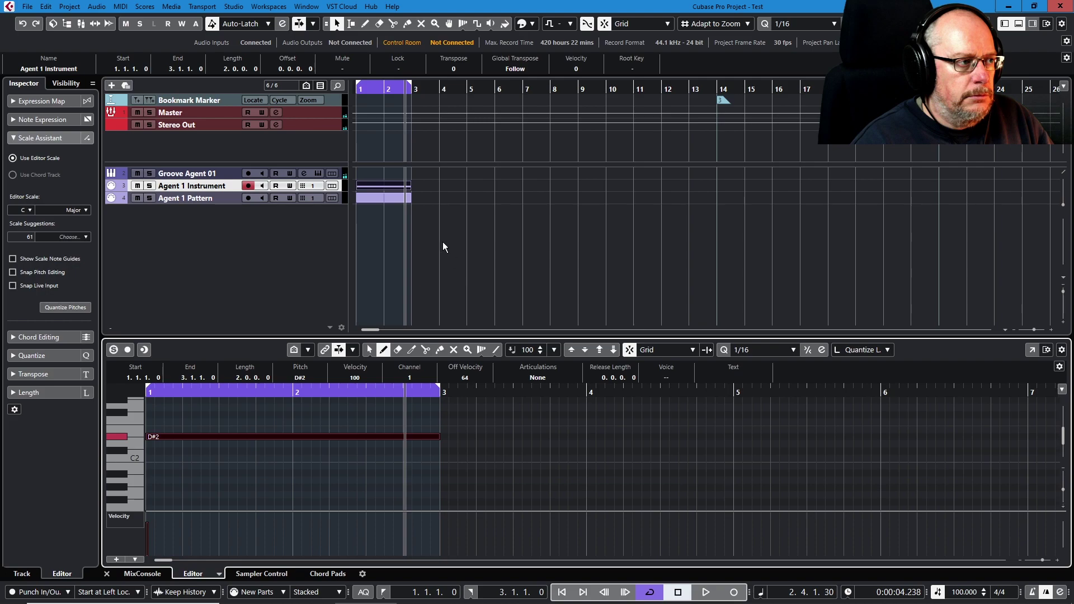
Step: Add a D#2 note spanning bars 1 to 3 in the Agent 1 Pattern part
{"action": "left_click", "coordinate": [226, 199]}
{"action": "left_click", "coordinate": [390, 199]}
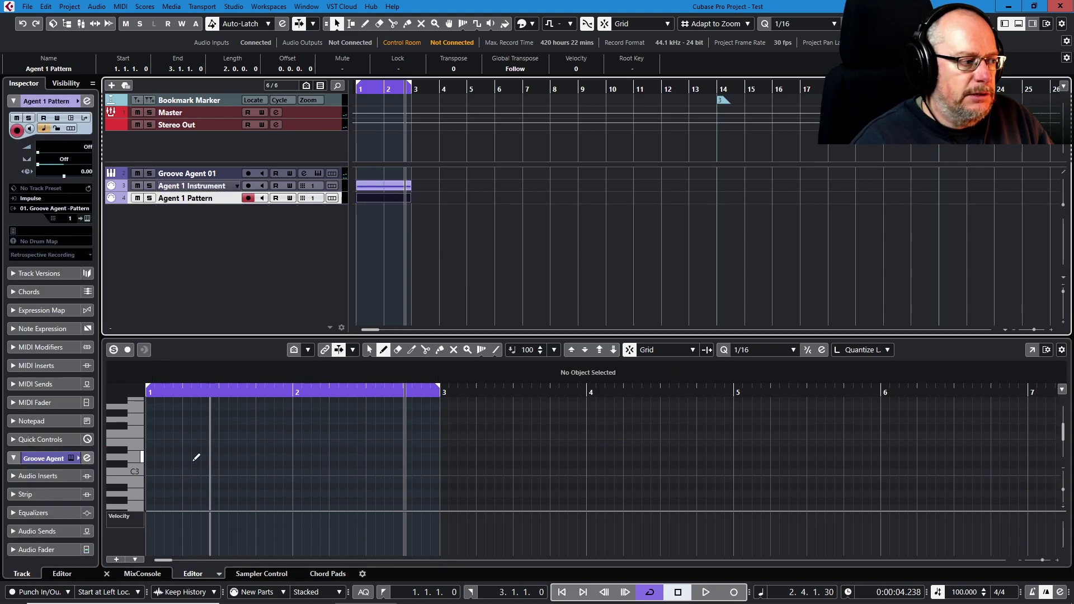
{"action": "scroll", "coordinate": [223, 451], "scroll_direction": "down", "scroll_amount": 3}
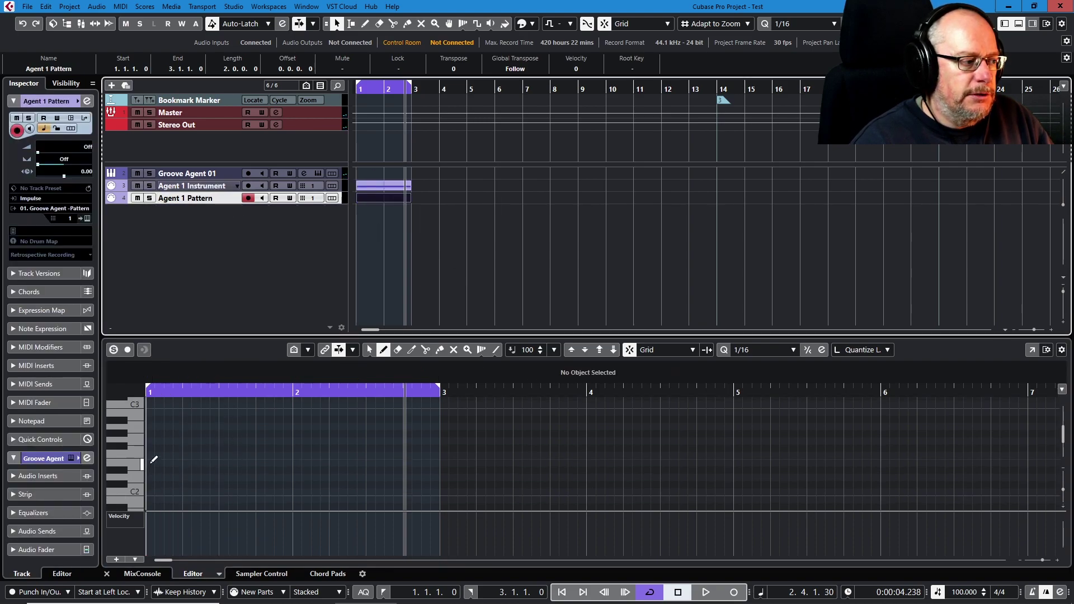
{"action": "left_click", "coordinate": [149, 469]}
{"action": "left_click_drag", "start_coordinate": [151, 468], "coordinate": [441, 456]}
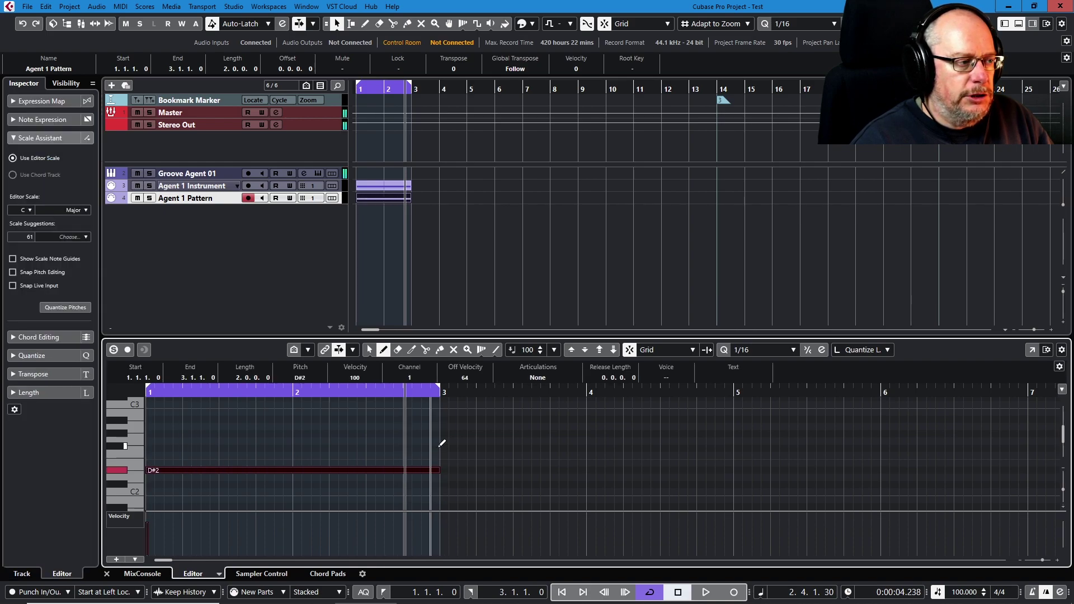
Step: Play the new parts back from the project start, then select the Agent 1 Pattern track
{"action": "key", "text": "space"}
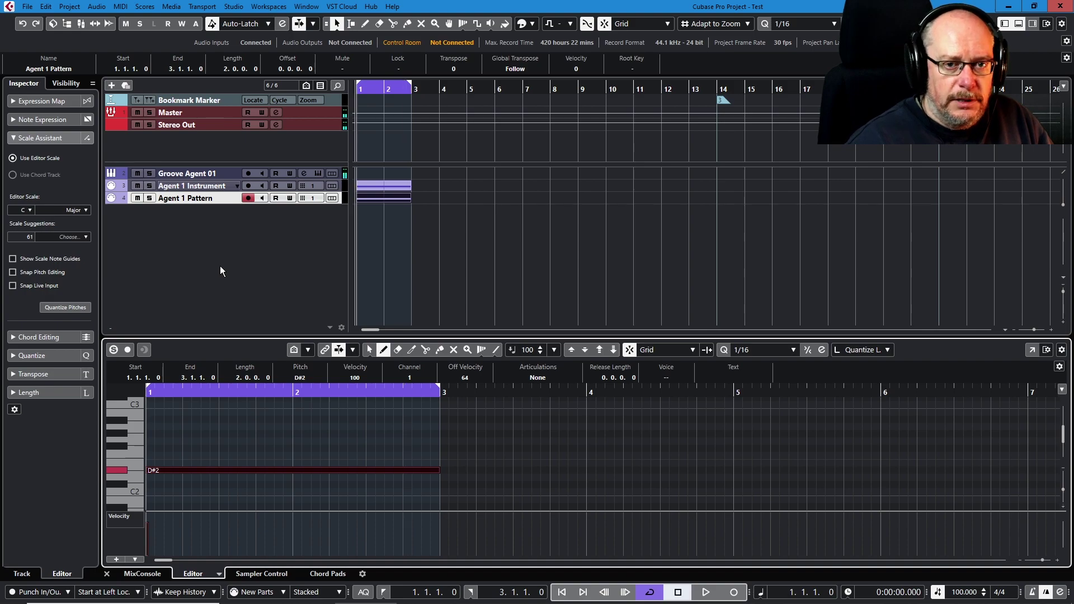
{"action": "key", "text": "space"}
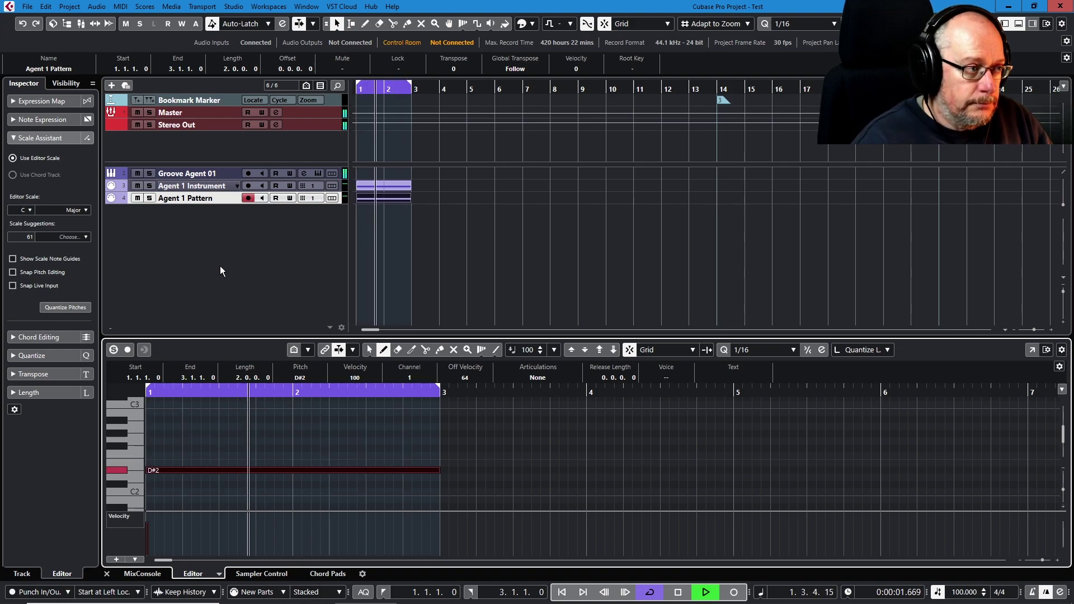
{"action": "key", "text": "space"}
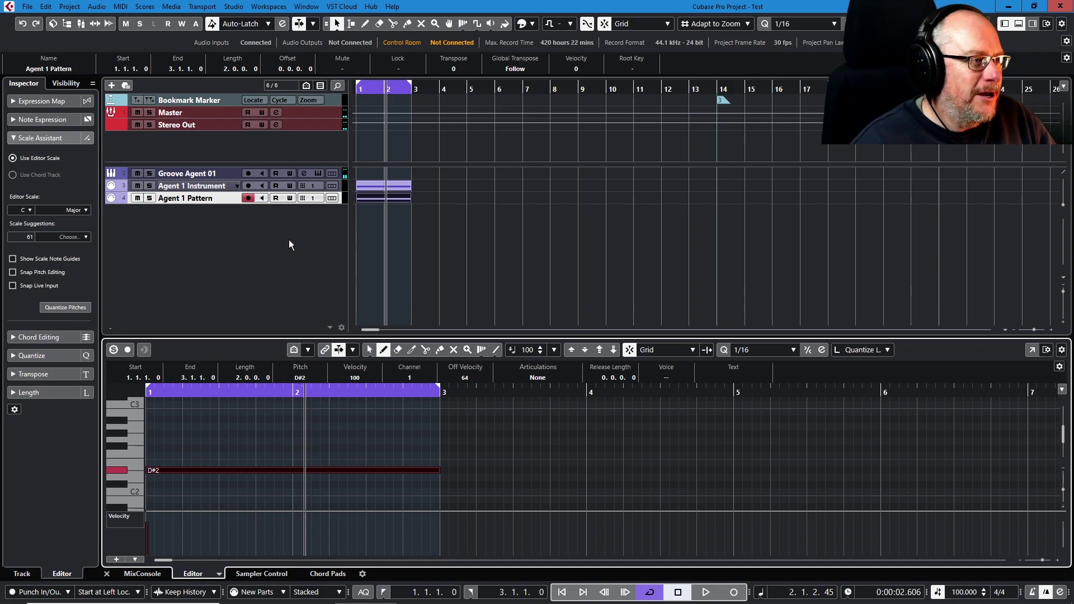
{"action": "left_click", "coordinate": [196, 201]}
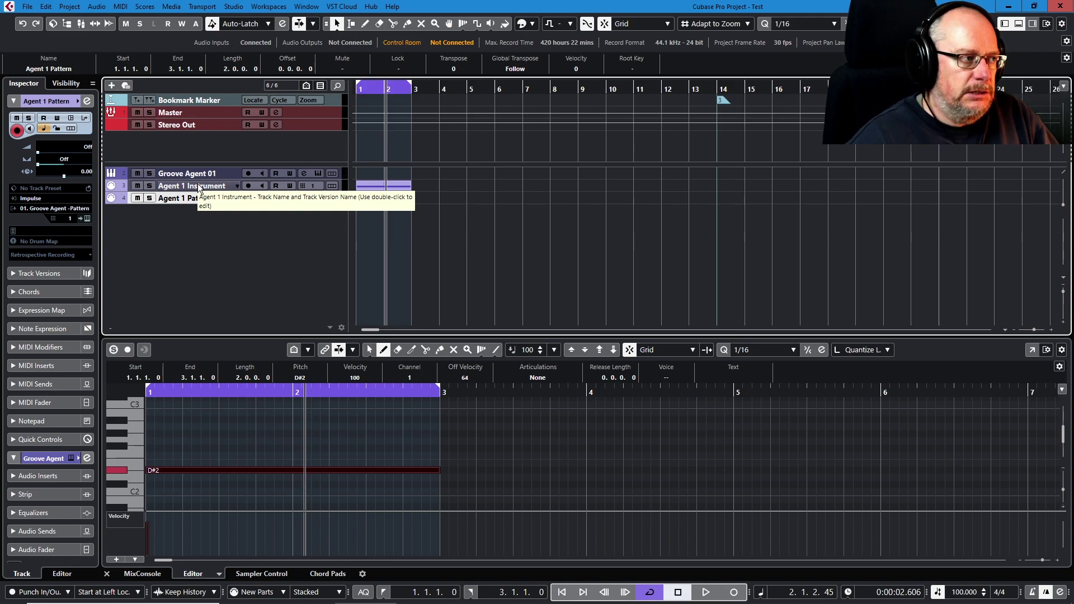
Step: Keep Impulse as the MIDI input, close the key editor, and reopen Groove Agent 01
{"action": "key", "text": "ctrl+e"}
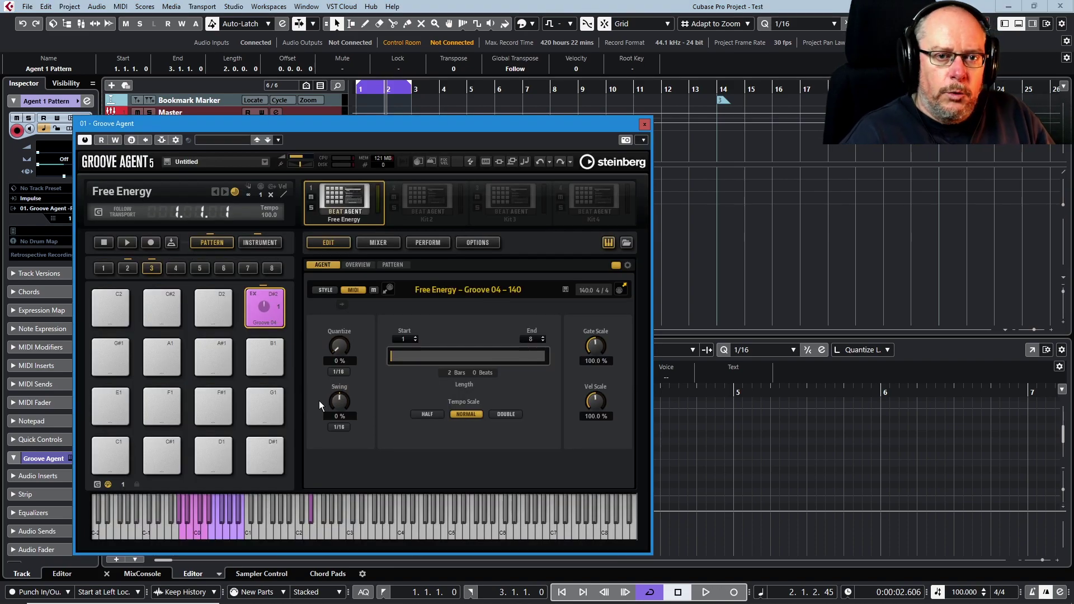
{"action": "left_click", "coordinate": [645, 124]}
{"action": "left_click", "coordinate": [34, 199]}
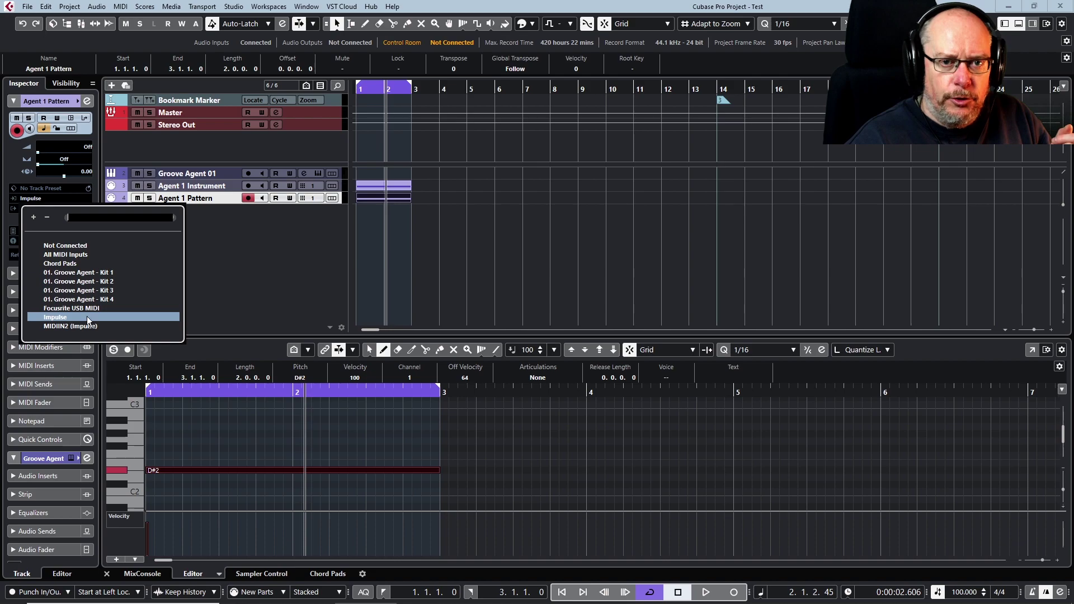
{"action": "left_click", "coordinate": [213, 236]}
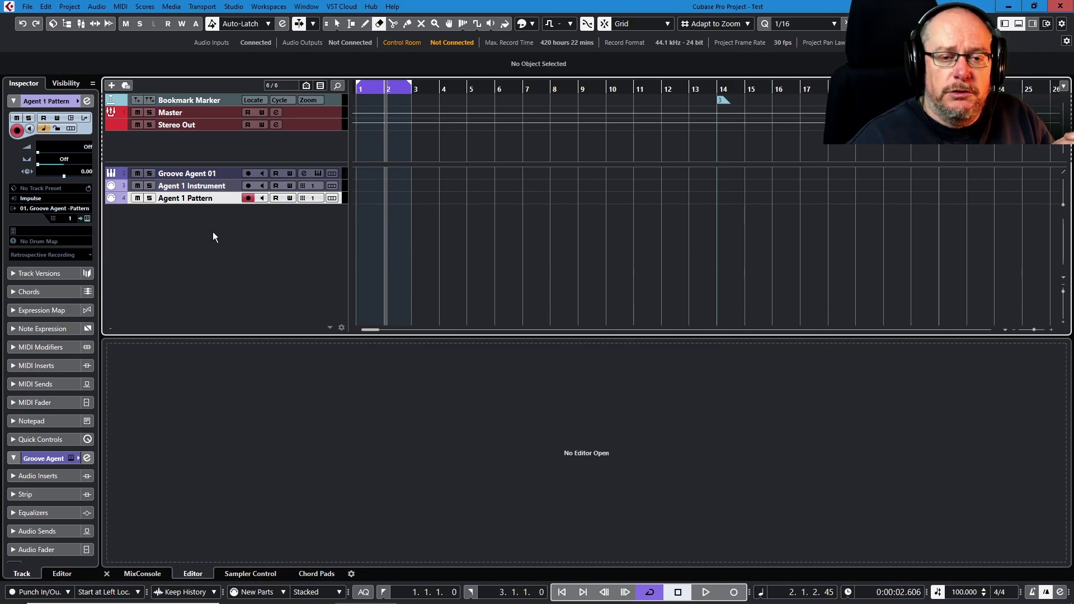
{"action": "left_click", "coordinate": [318, 173]}
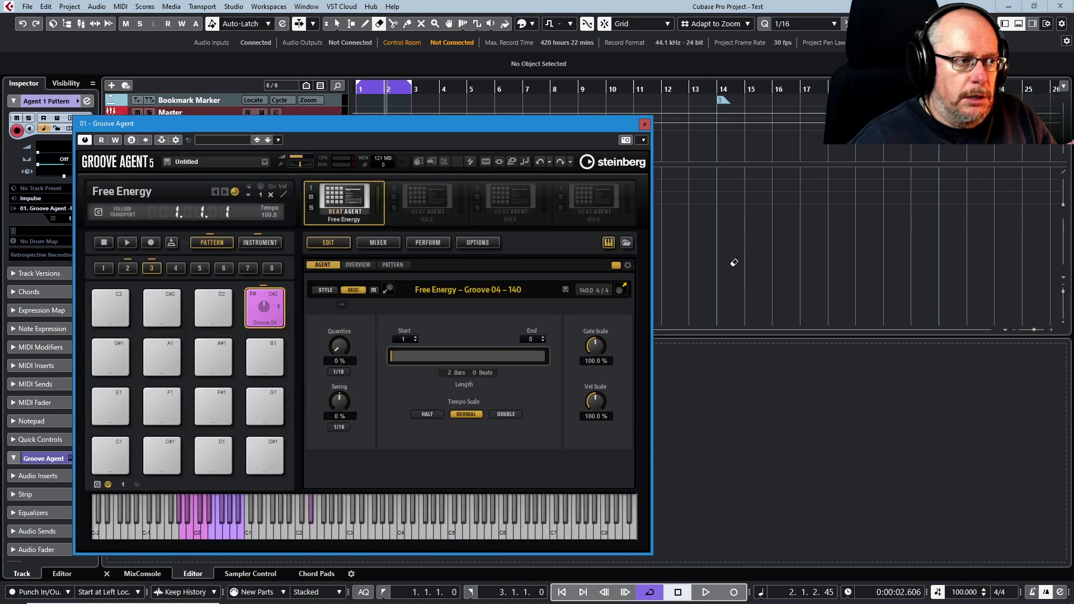
Step: Load the Freqout kit with patterns into Groove Agent's Kit 2 slot and audition its Build pattern
{"action": "right_click", "coordinate": [438, 207]}
{"action": "left_click", "coordinate": [489, 222]}
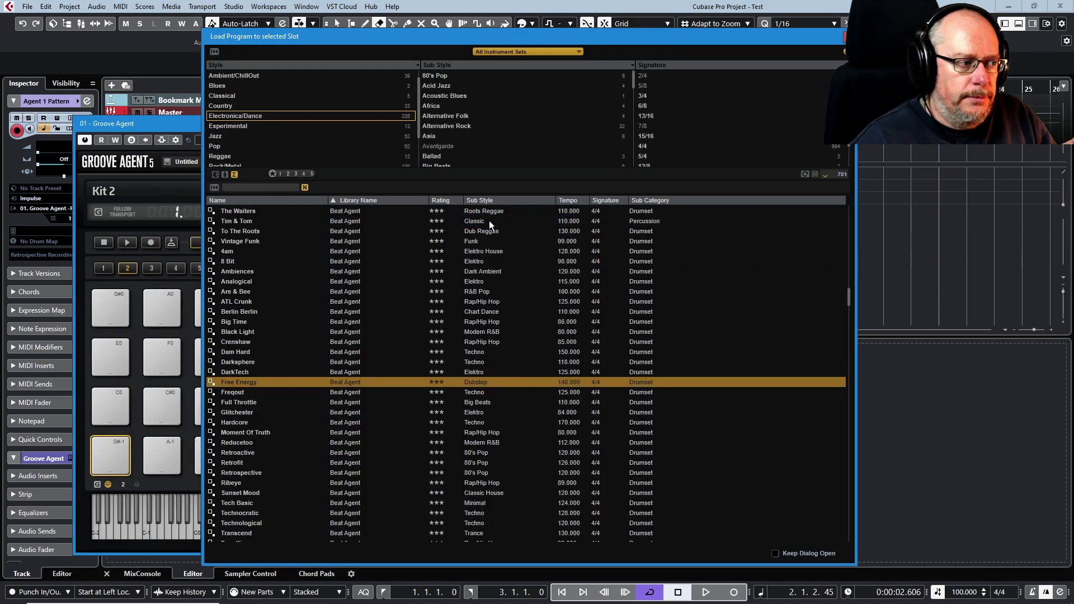
{"action": "double_click", "coordinate": [234, 392]}
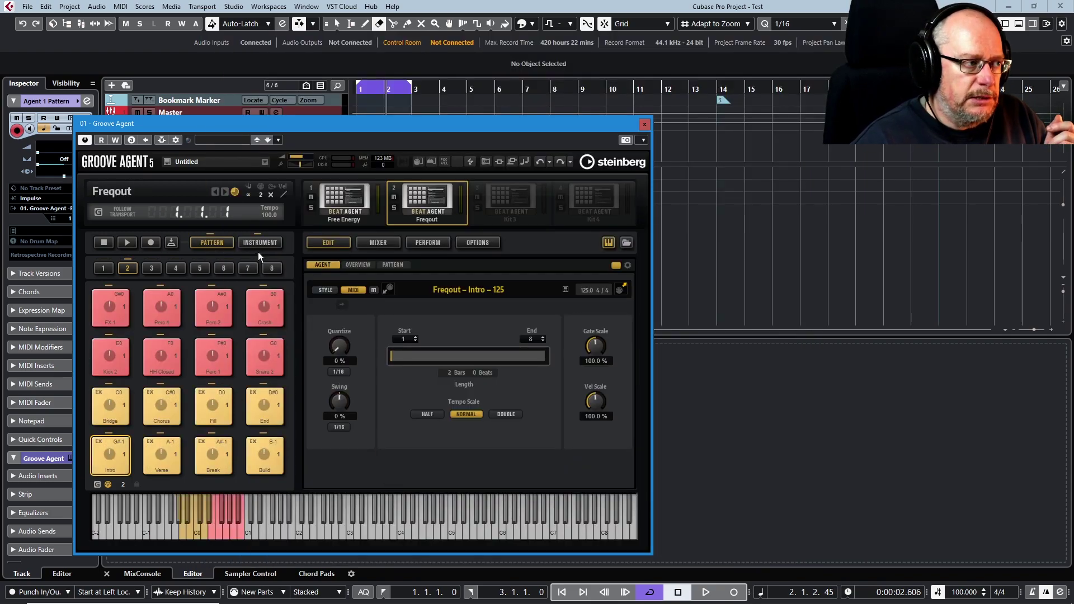
{"action": "left_click_drag", "start_coordinate": [259, 456], "coordinate": [264, 456]}
Step: Audition the Freqout Ride sound in Instrument view, then return the pads to Pattern view
{"action": "left_click", "coordinate": [270, 243]}
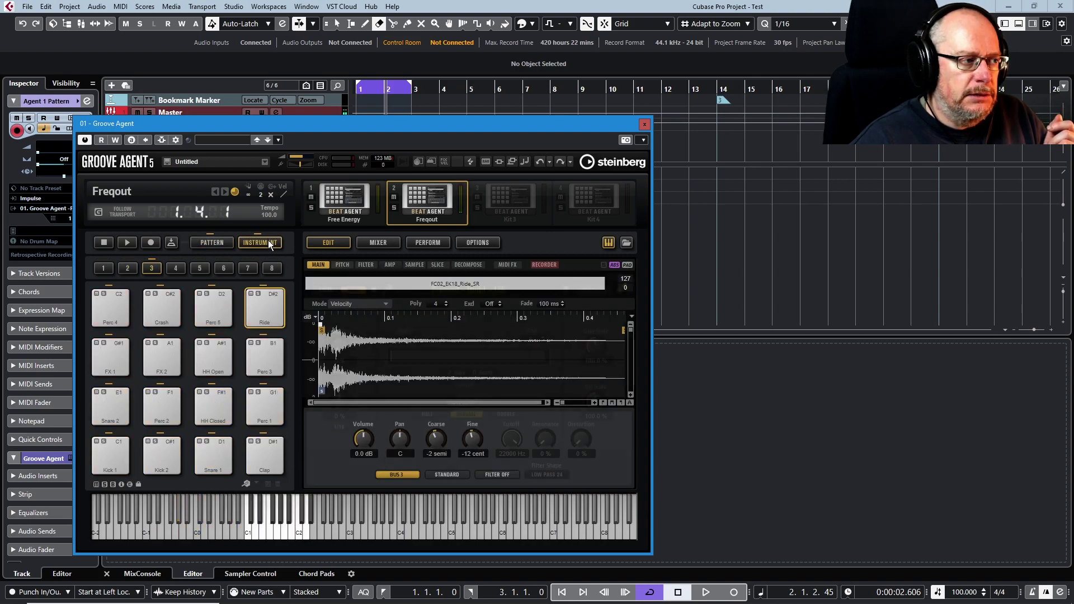
{"action": "left_click", "coordinate": [268, 311]}
{"action": "left_click", "coordinate": [269, 317]}
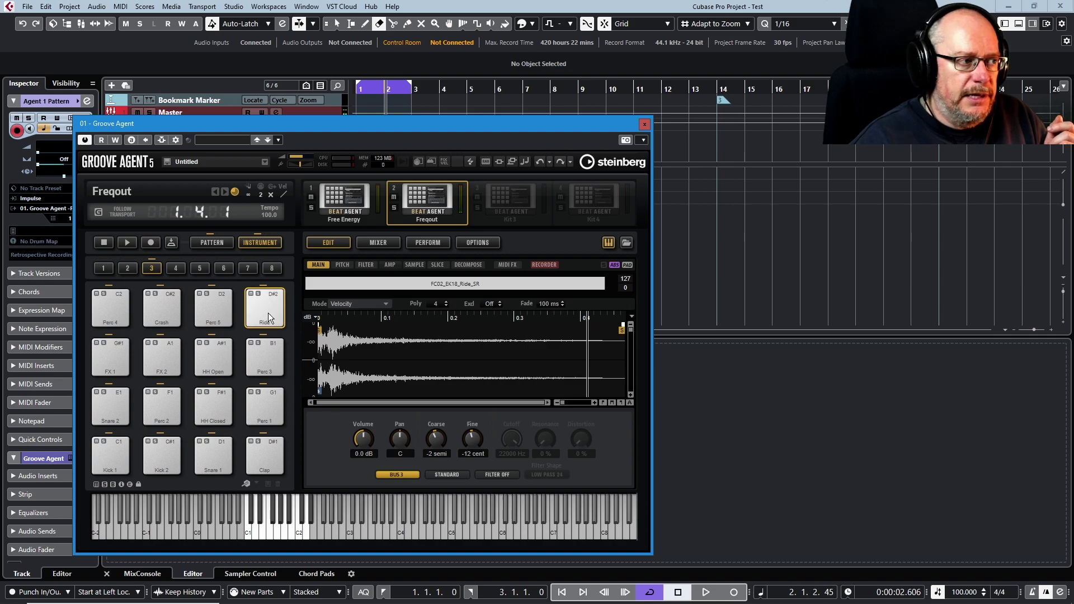
{"action": "left_click", "coordinate": [274, 314]}
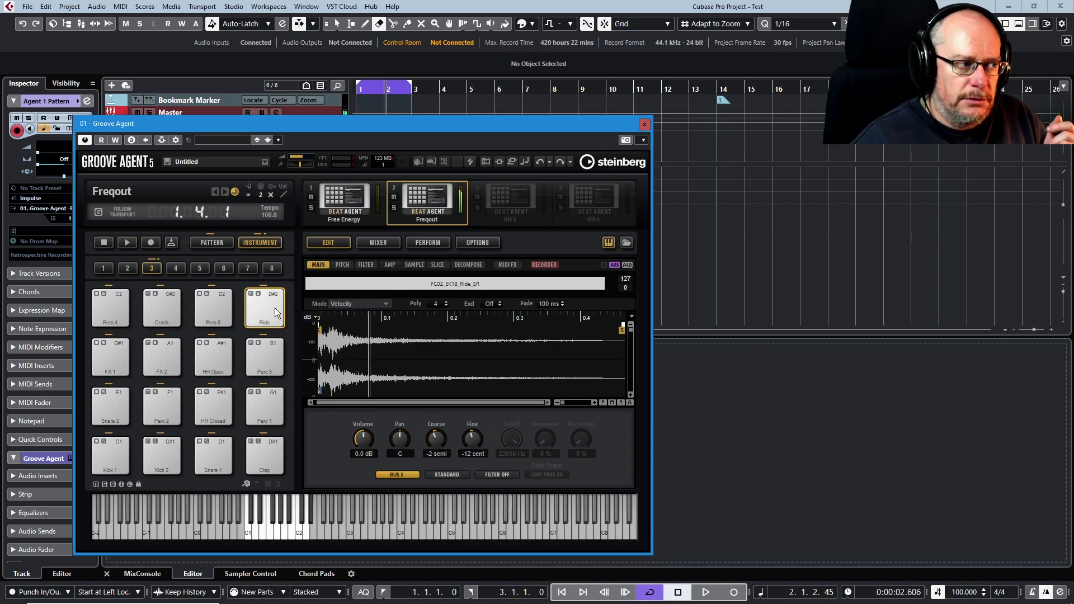
{"action": "left_click", "coordinate": [212, 243]}
Step: Copy the Build pattern pad and paste it onto pad D#2 in pad group 3
{"action": "right_click", "coordinate": [266, 456]}
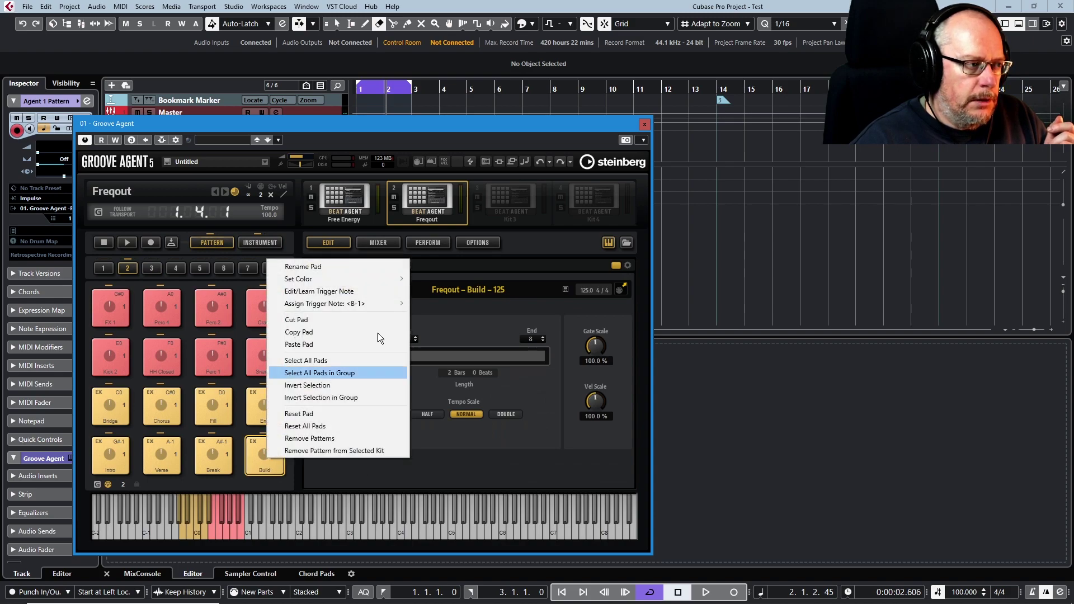
{"action": "left_click", "coordinate": [290, 334]}
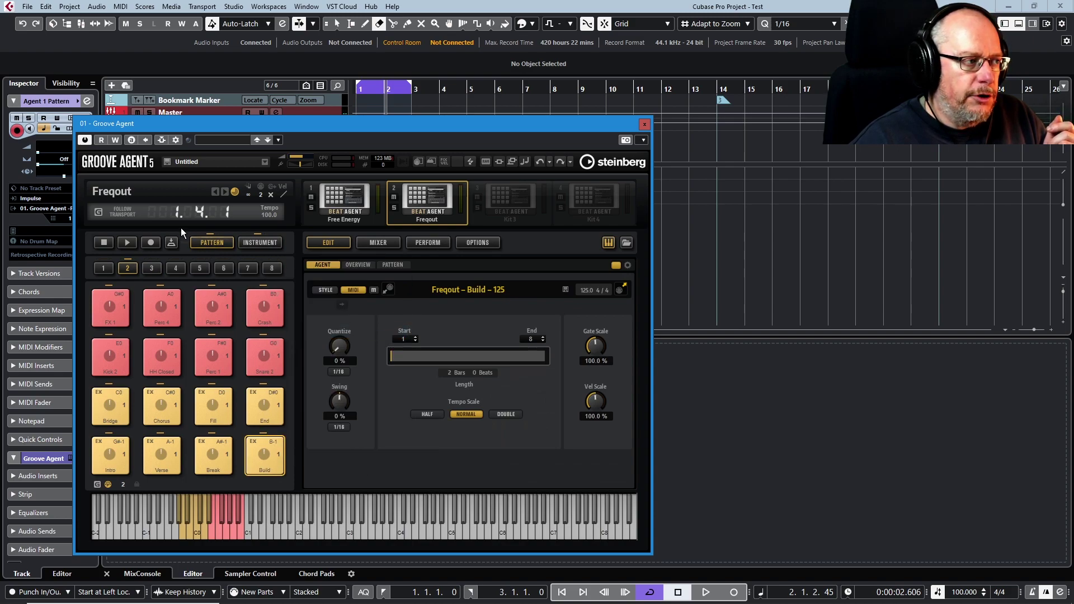
{"action": "left_click", "coordinate": [153, 269]}
{"action": "right_click", "coordinate": [262, 313]}
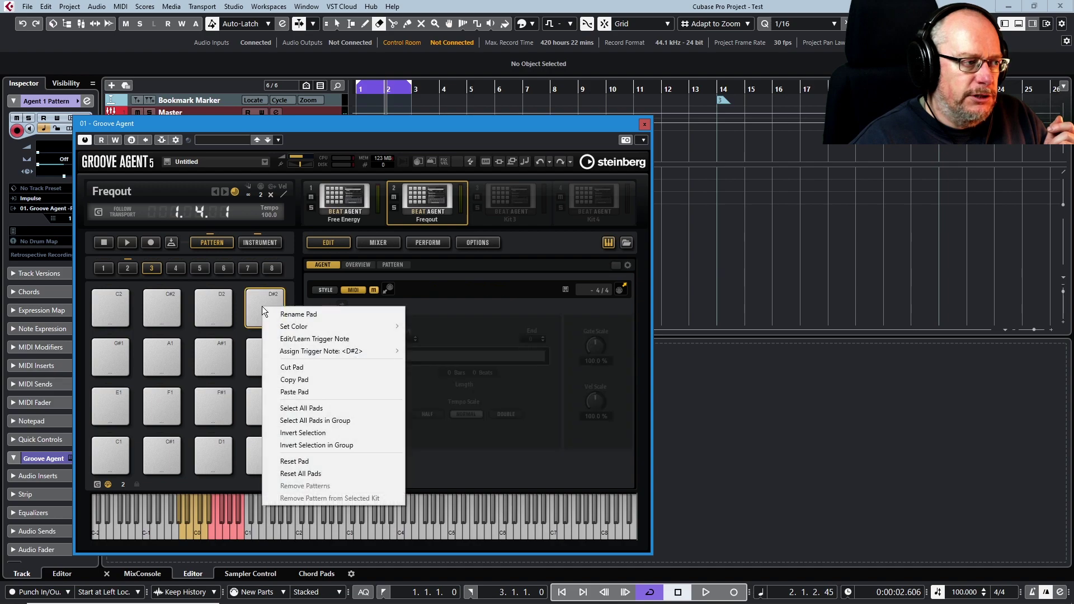
{"action": "left_click", "coordinate": [308, 391]}
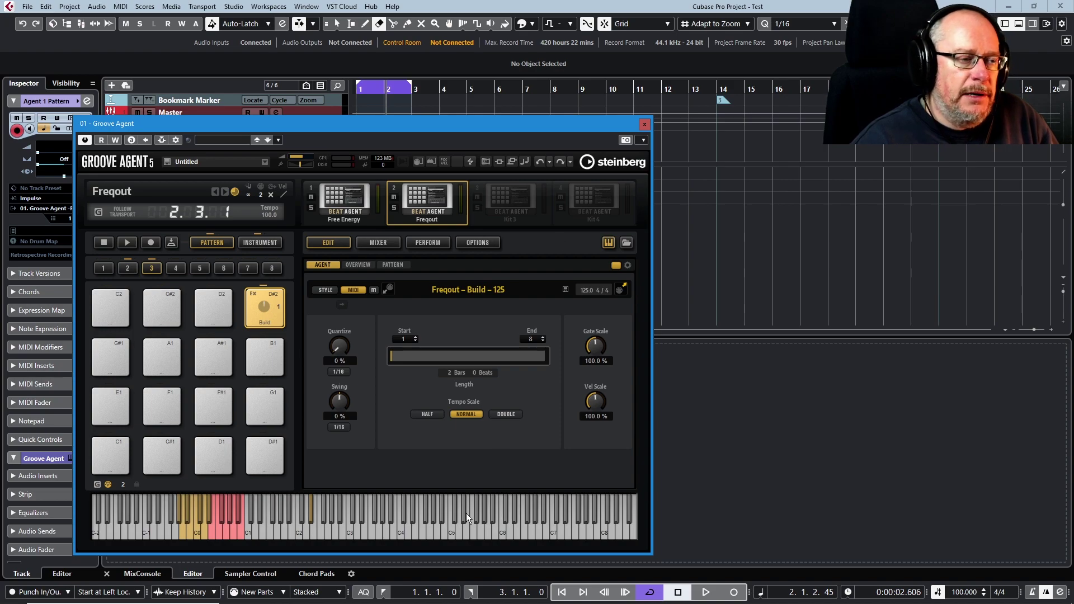
Step: Close Groove Agent, duplicate the Agent 1 Pattern track, and set the copy to MIDI channel 2
{"action": "left_click", "coordinate": [644, 125]}
{"action": "right_click", "coordinate": [188, 200]}
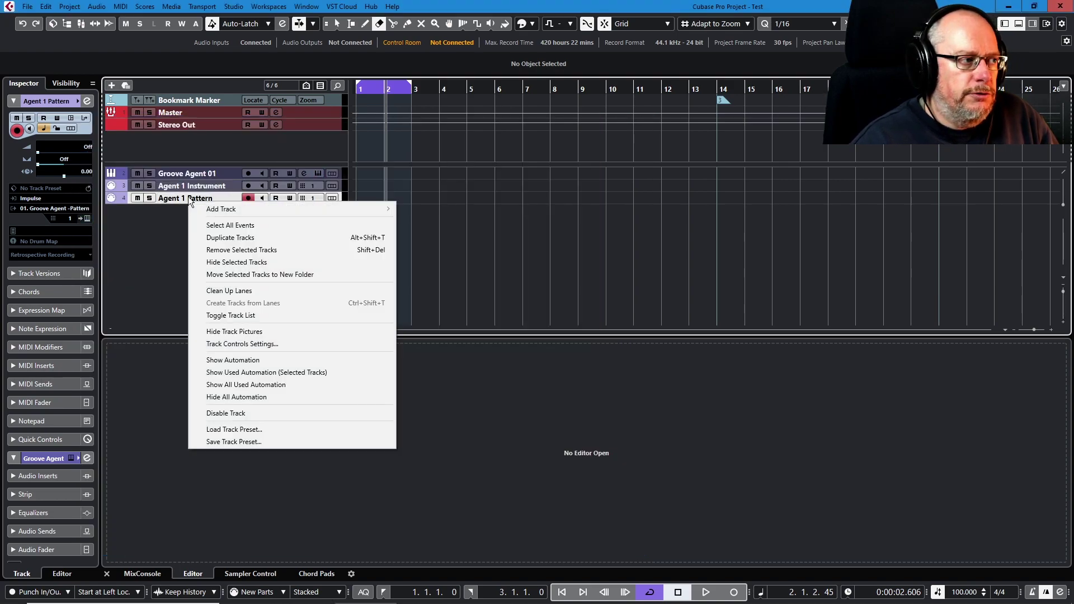
{"action": "left_click", "coordinate": [234, 239]}
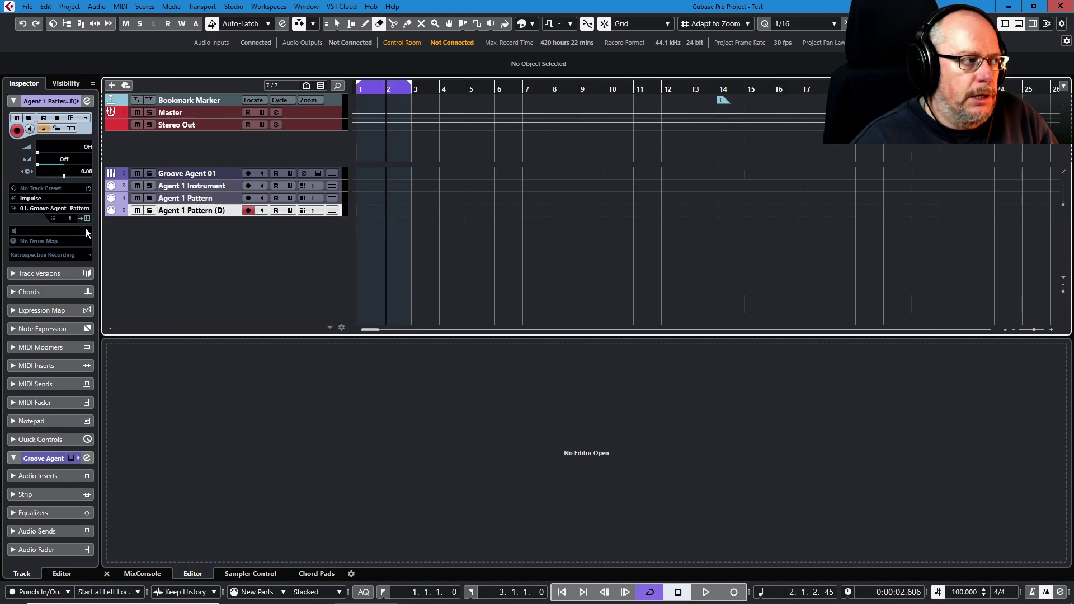
{"action": "left_click", "coordinate": [68, 218]}
{"action": "left_click", "coordinate": [97, 253]}
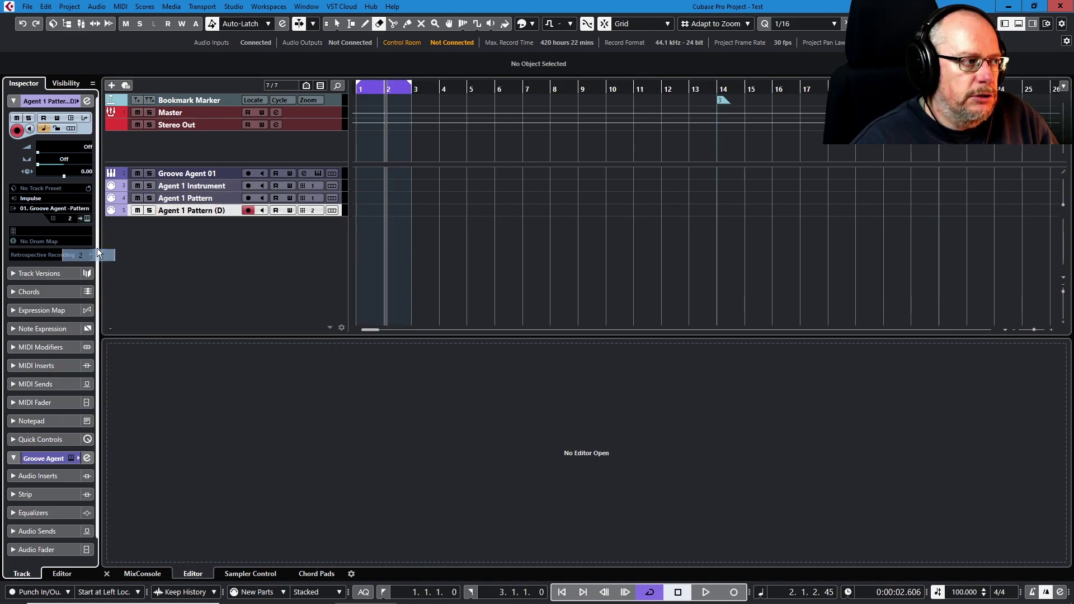
Step: Rename the duplicated track to 'Agent 2 Instrument'
{"action": "left_click", "coordinate": [178, 210]}
{"action": "double_click", "coordinate": [178, 210]}
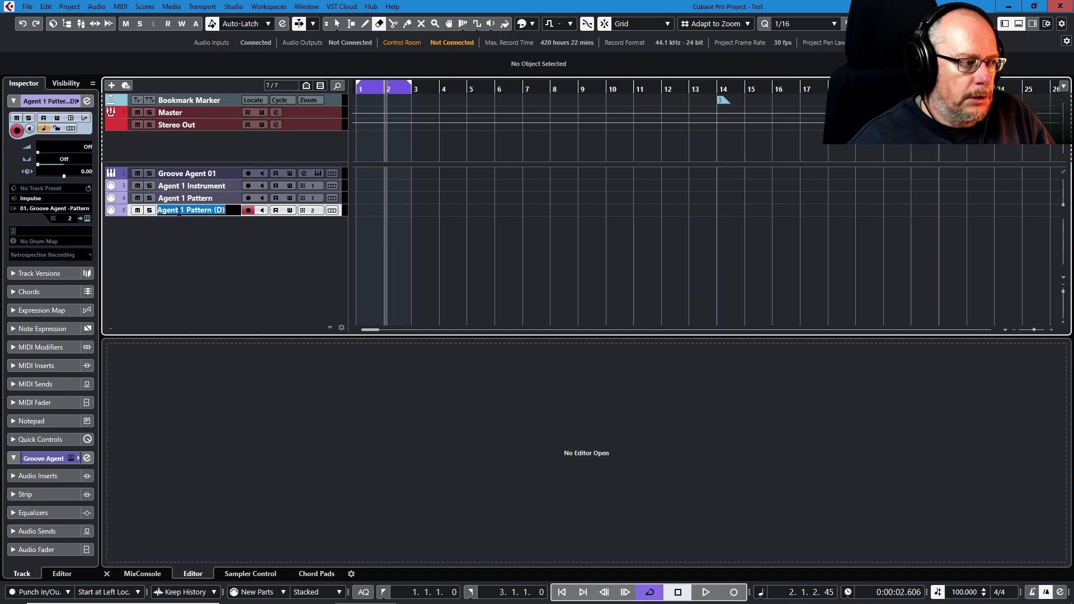
{"action": "type", "text": "Agen"}
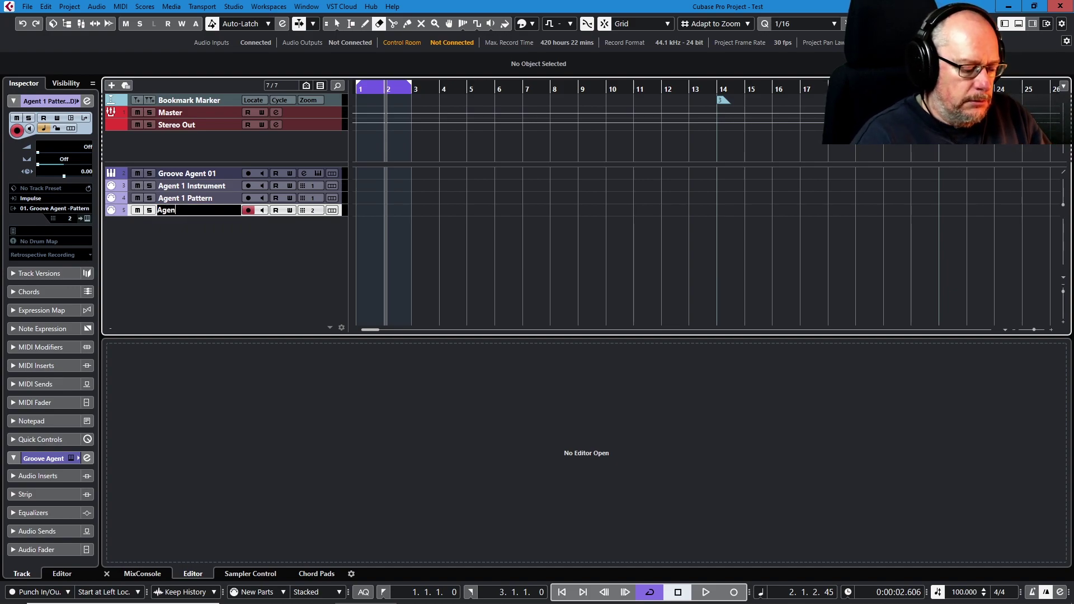
{"action": "type", "text": "t 2 Instrument"}
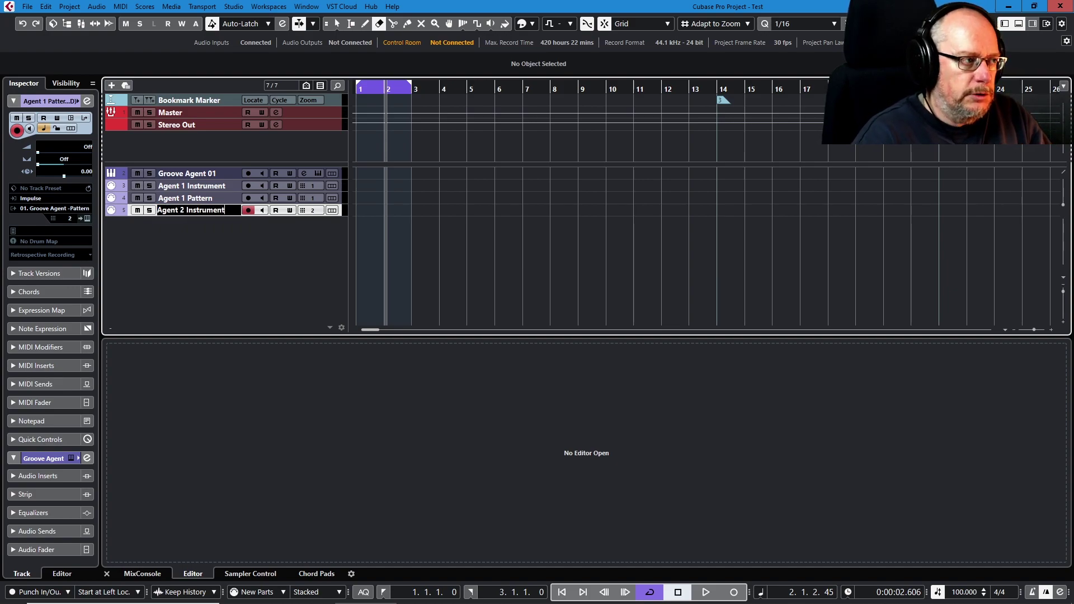
{"action": "key", "text": "Return"}
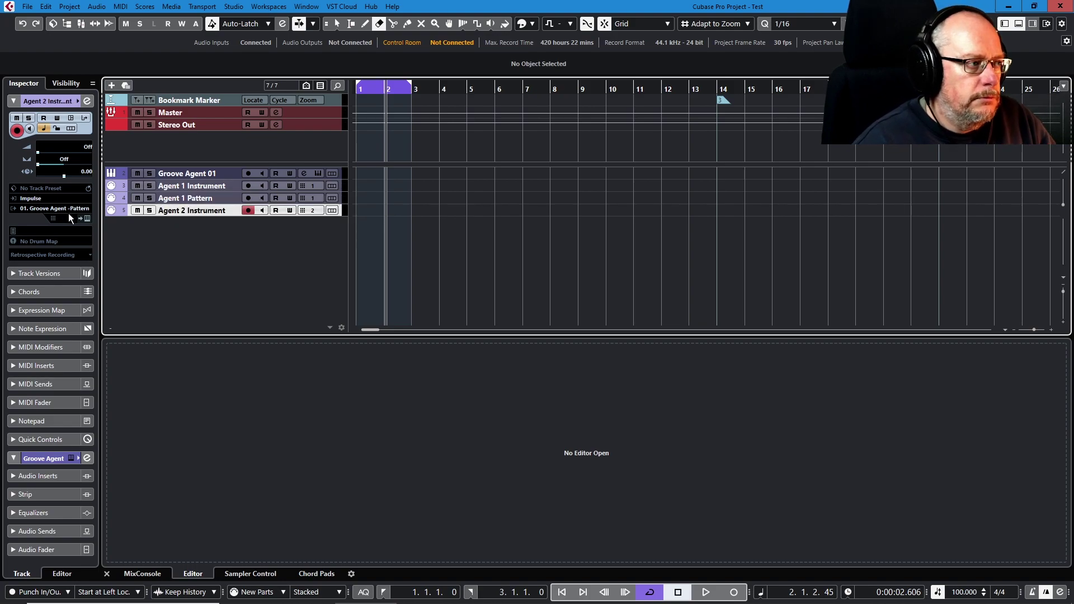
{"action": "left_click", "coordinate": [67, 209]}
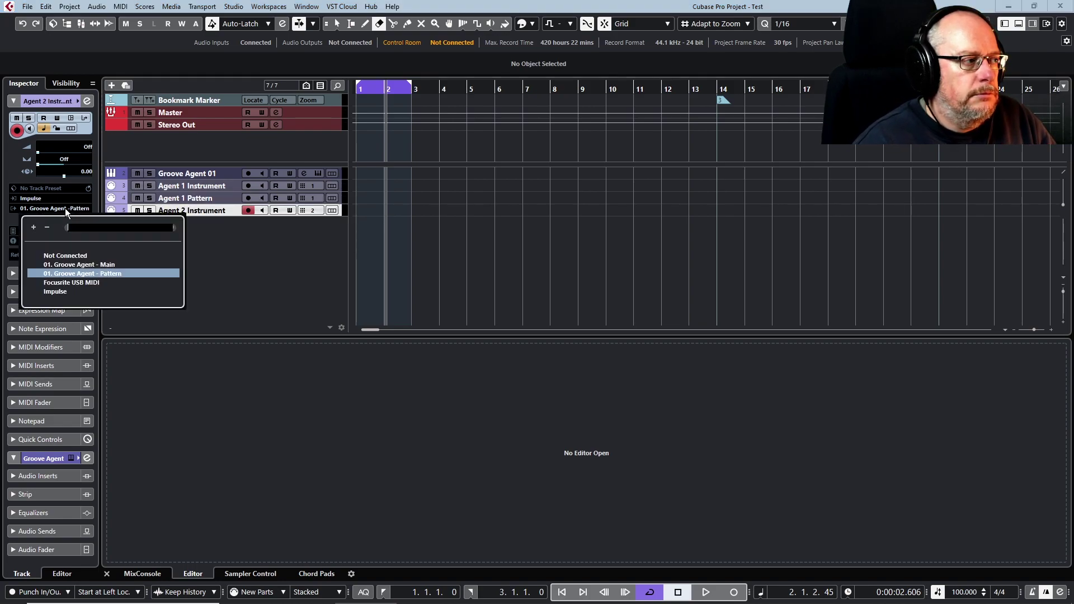
Step: Route Agent 2 Instrument to 01. Groove Agent - Main, then duplicate it as 'Agent 2 Pattern'
{"action": "left_click", "coordinate": [90, 264]}
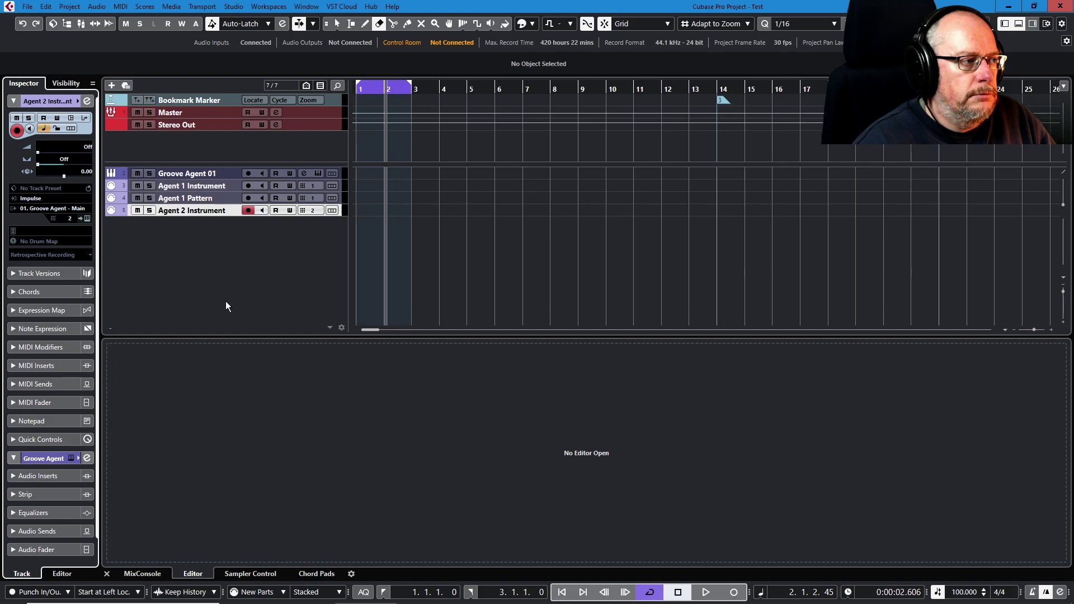
{"action": "right_click", "coordinate": [192, 211]}
{"action": "left_click", "coordinate": [238, 247]}
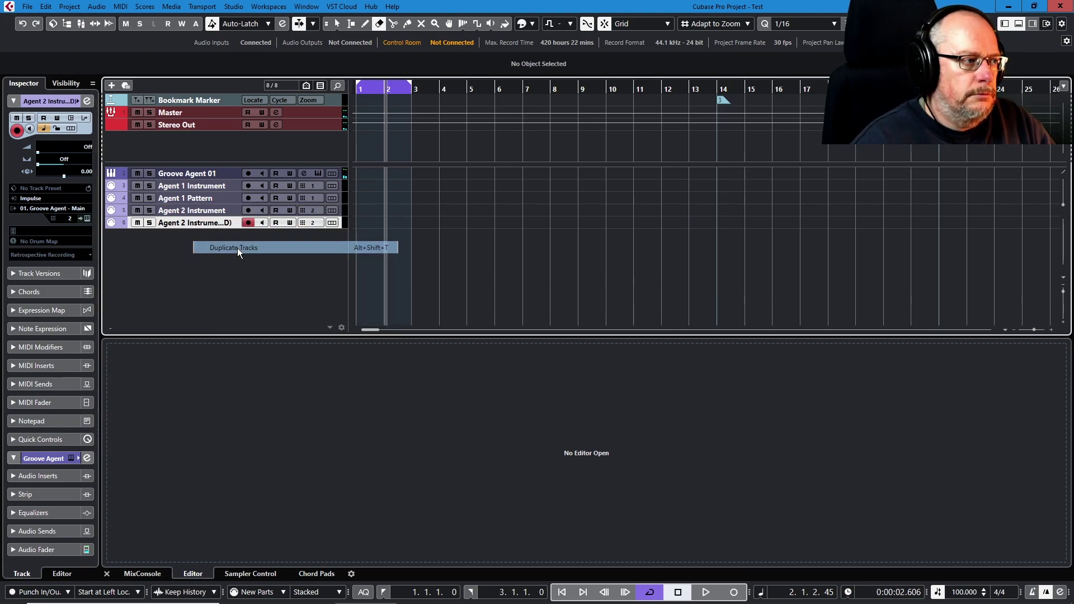
{"action": "double_click", "coordinate": [169, 223]}
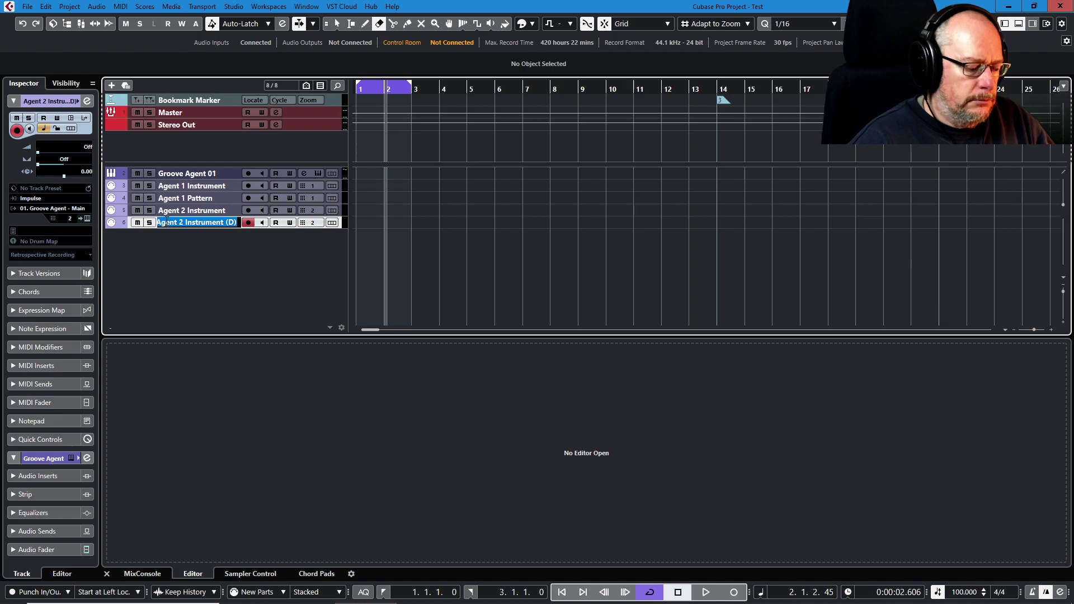
{"action": "type", "text": "Agent 2 Pattern"}
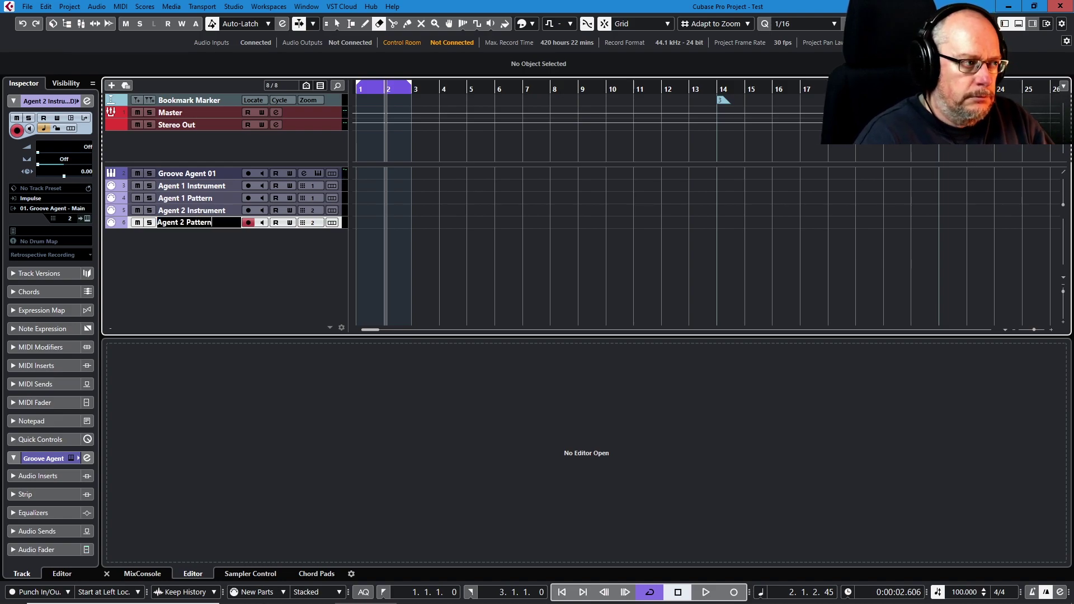
{"action": "key", "text": "Return"}
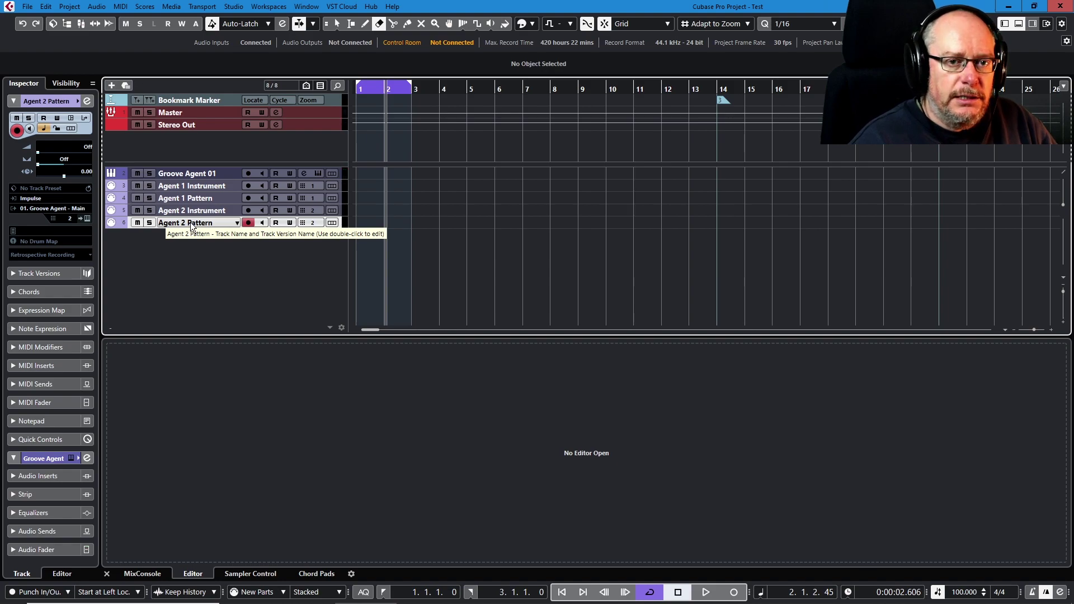
Step: Send the Agent 2 Pattern track's MIDI output to 01. Groove Agent - Pattern
{"action": "left_click", "coordinate": [63, 209]}
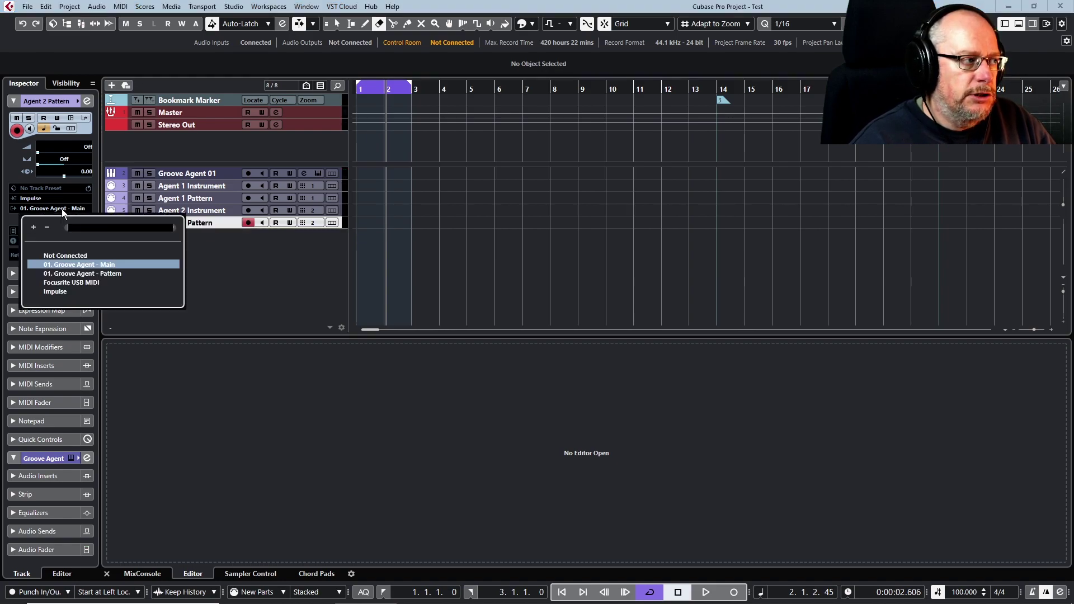
{"action": "left_click", "coordinate": [90, 273]}
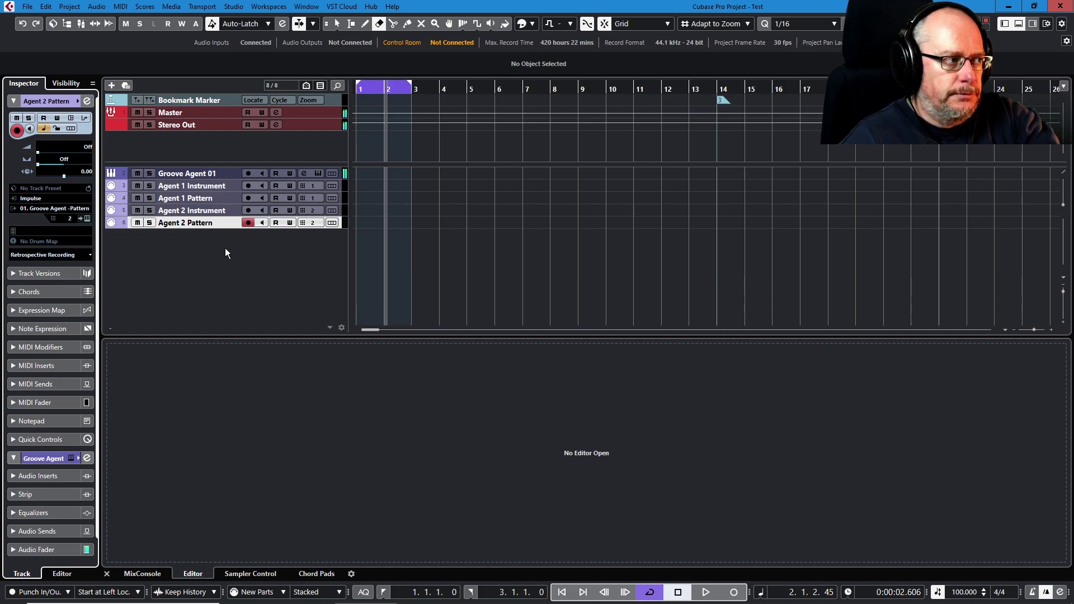
{"action": "left_click", "coordinate": [199, 185]}
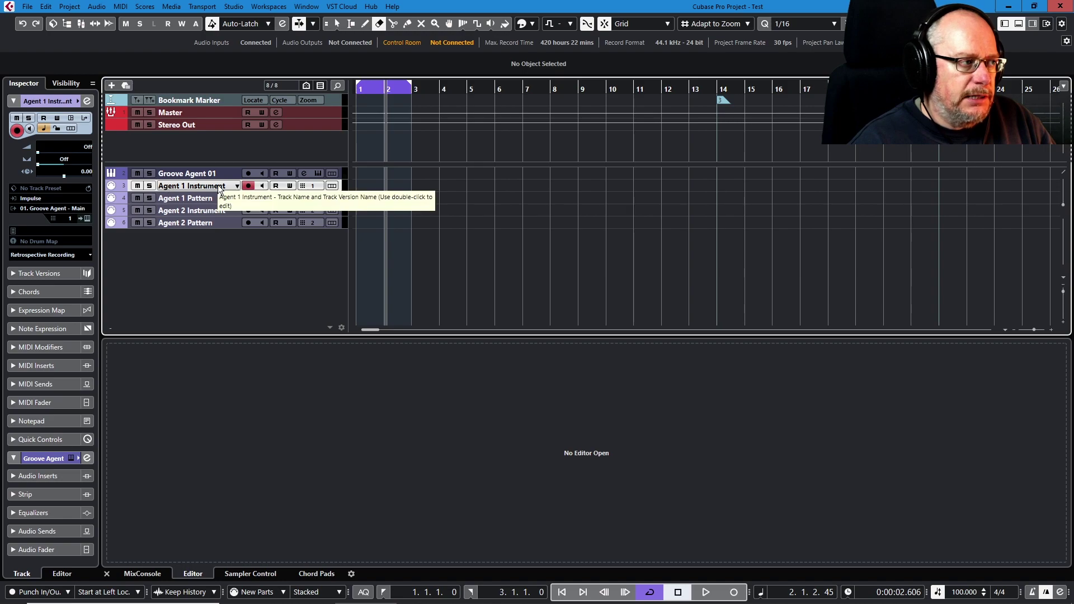
Step: Set Agent 1 Instrument's MIDI input to Groove Agent Kit 1 and Agent 2 Instrument's to Kit 2
{"action": "left_click", "coordinate": [62, 199]}
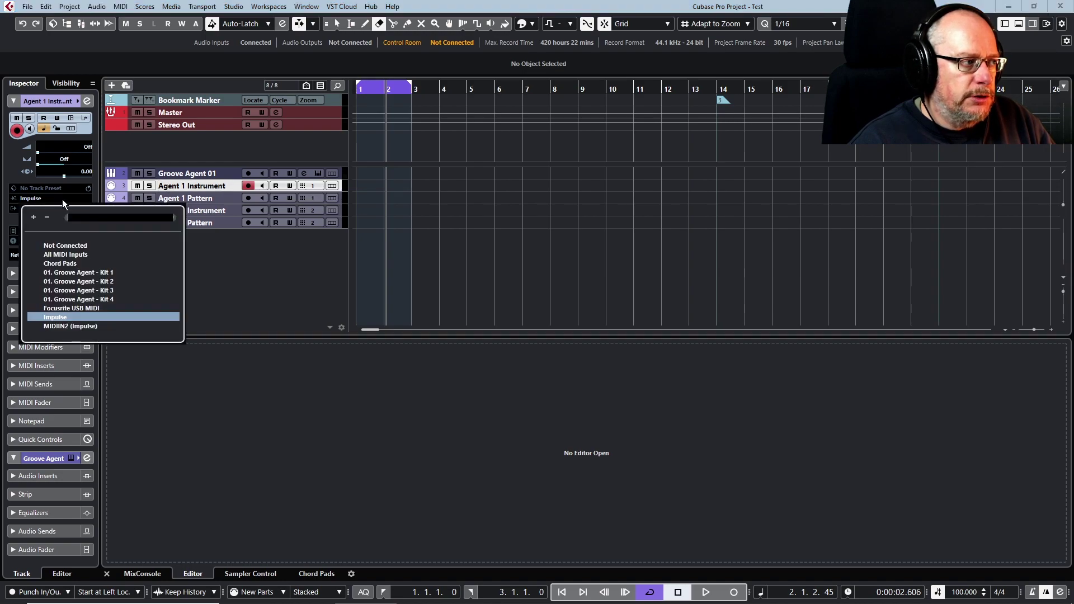
{"action": "left_click", "coordinate": [99, 271]}
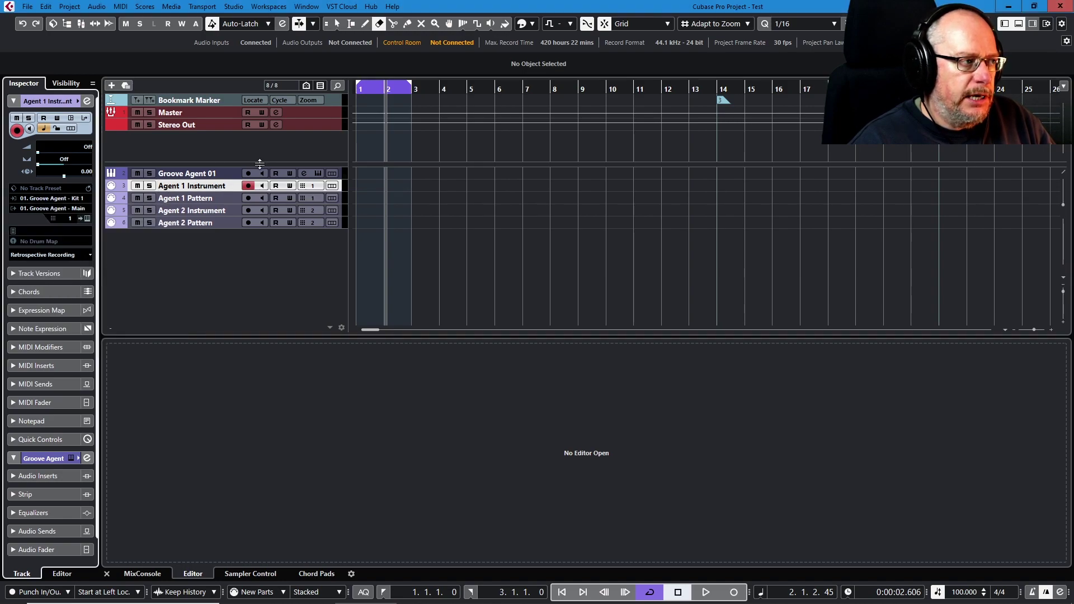
{"action": "left_click", "coordinate": [203, 210]}
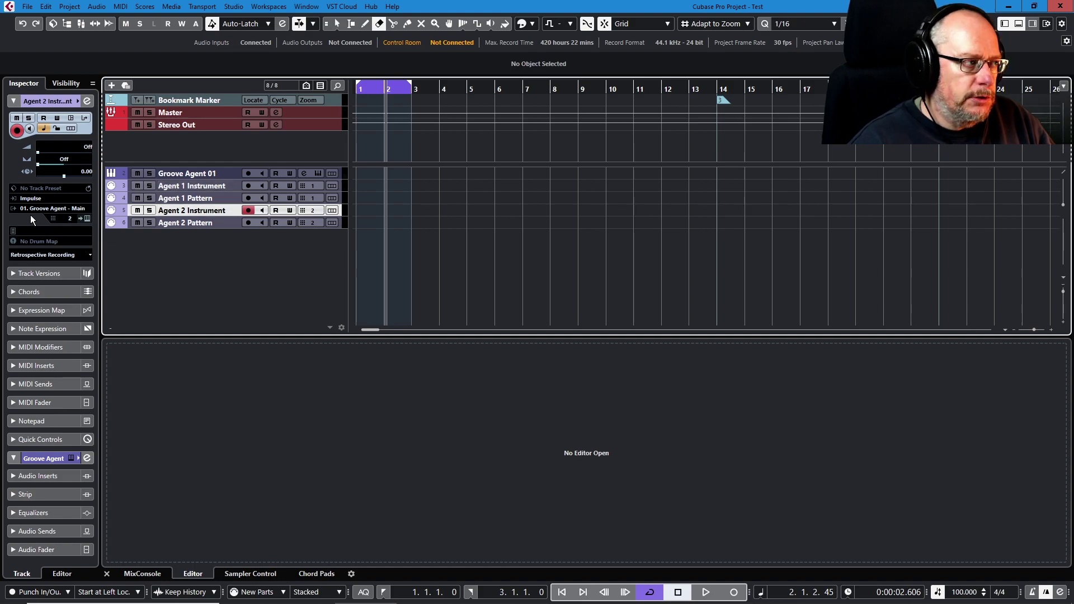
{"action": "left_click", "coordinate": [42, 199]}
{"action": "left_click", "coordinate": [95, 280]}
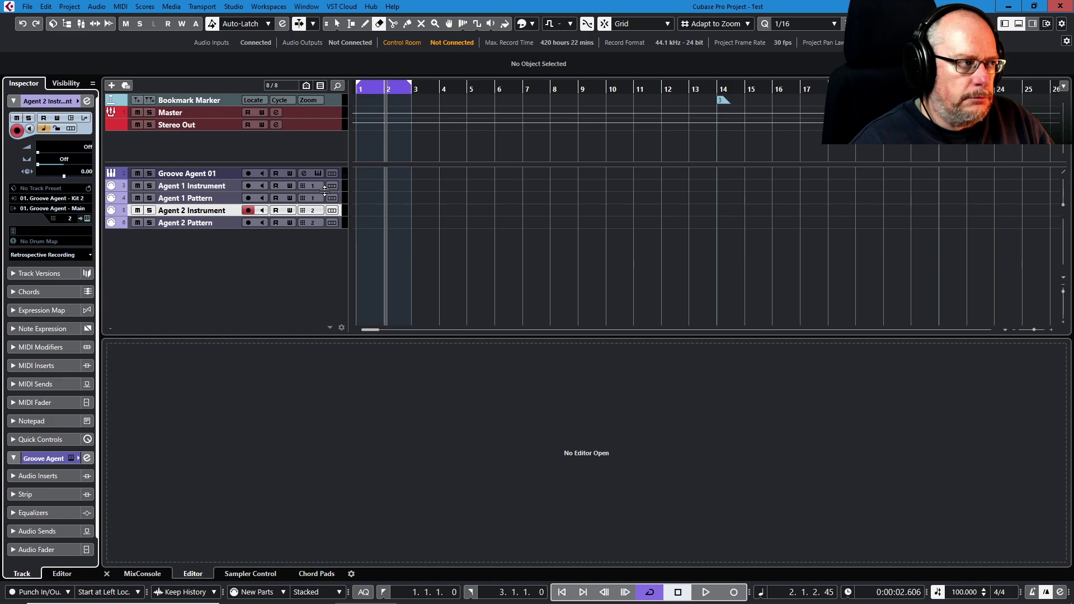
{"action": "left_click", "coordinate": [319, 174]}
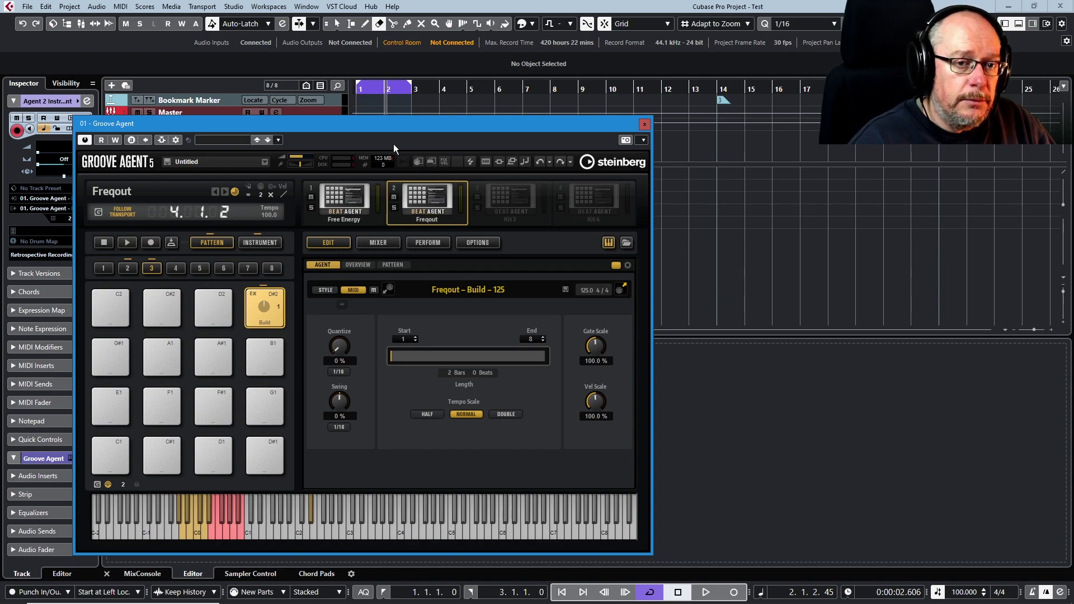
Step: Select the Free Energy kit slot in Groove Agent and close the plug-in window
{"action": "left_click", "coordinate": [345, 194]}
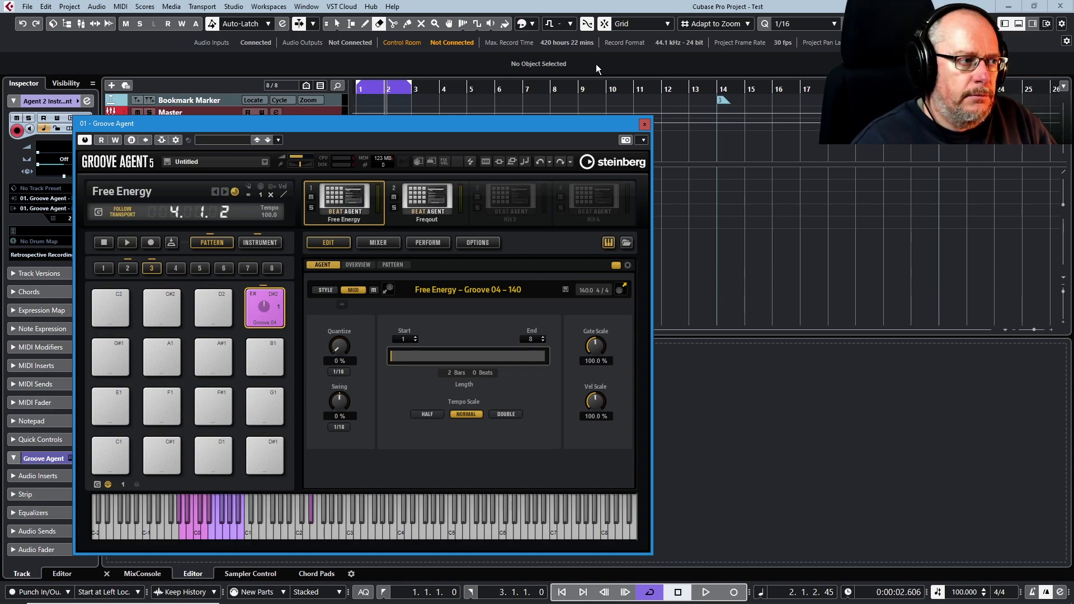
{"action": "key", "text": "ctrl+w"}
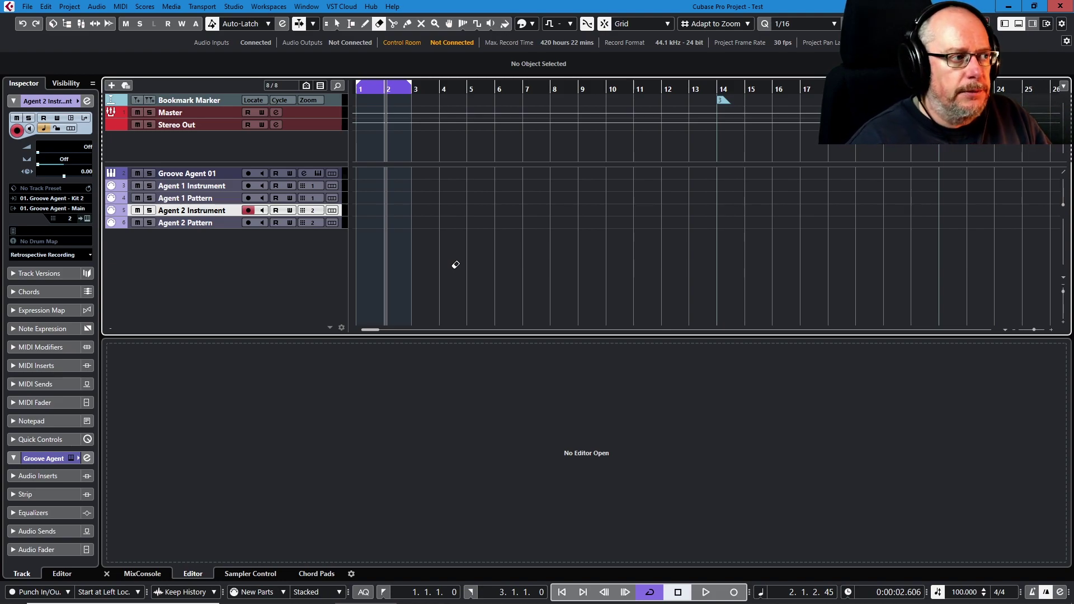
Step: Arm Agent 1 Instrument and record two-bar MIDI parts from the project start
{"action": "left_click", "coordinate": [248, 185]}
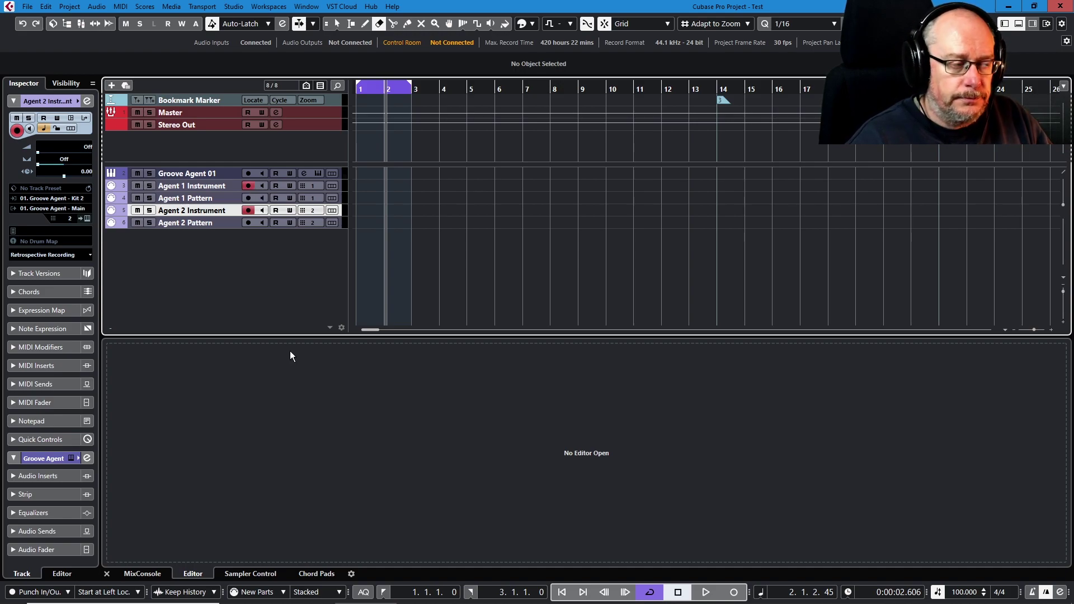
{"action": "key", "text": "KP_Multiply"}
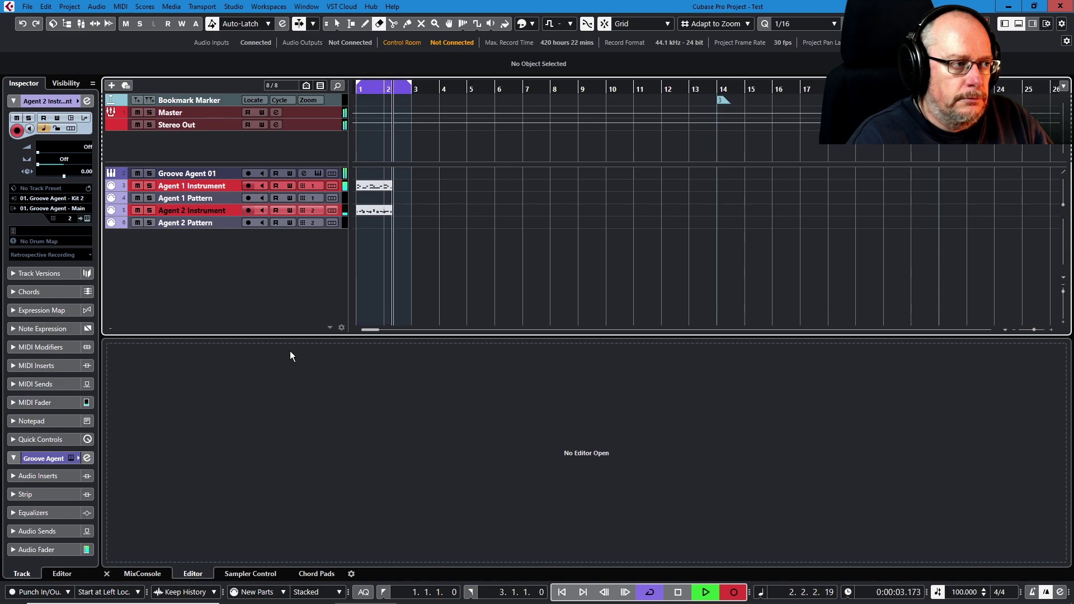
{"action": "key", "text": "space"}
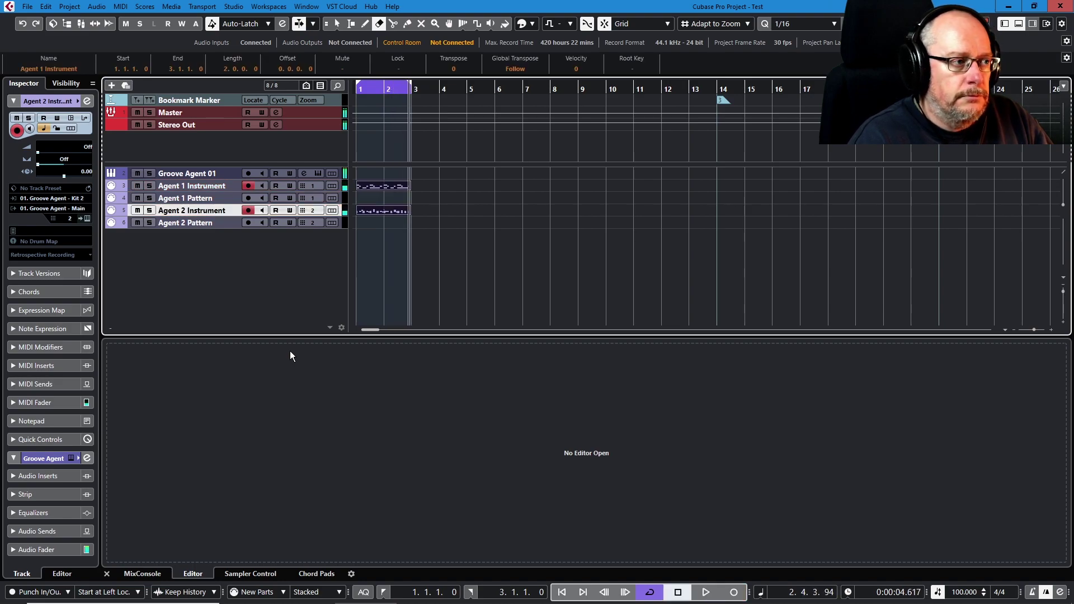
Step: View the recorded Agent 1 and Agent 2 Instrument parts in the Key Editor, then reopen Groove Agent
{"action": "right_click", "coordinate": [287, 223]}
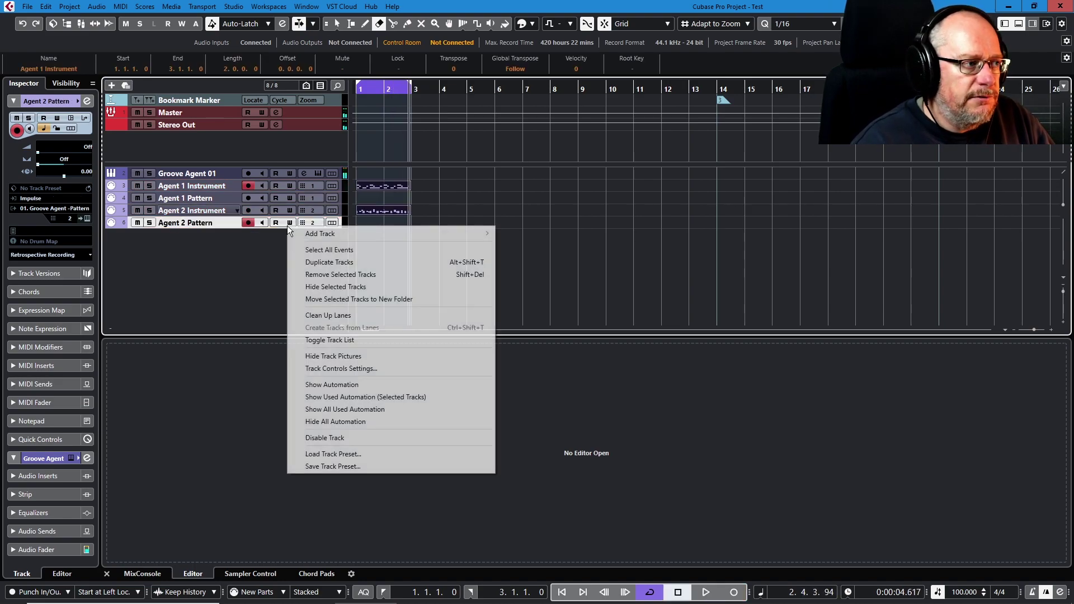
{"action": "left_click", "coordinate": [423, 184]}
{"action": "key", "text": "1"}
{"action": "left_click", "coordinate": [386, 185]}
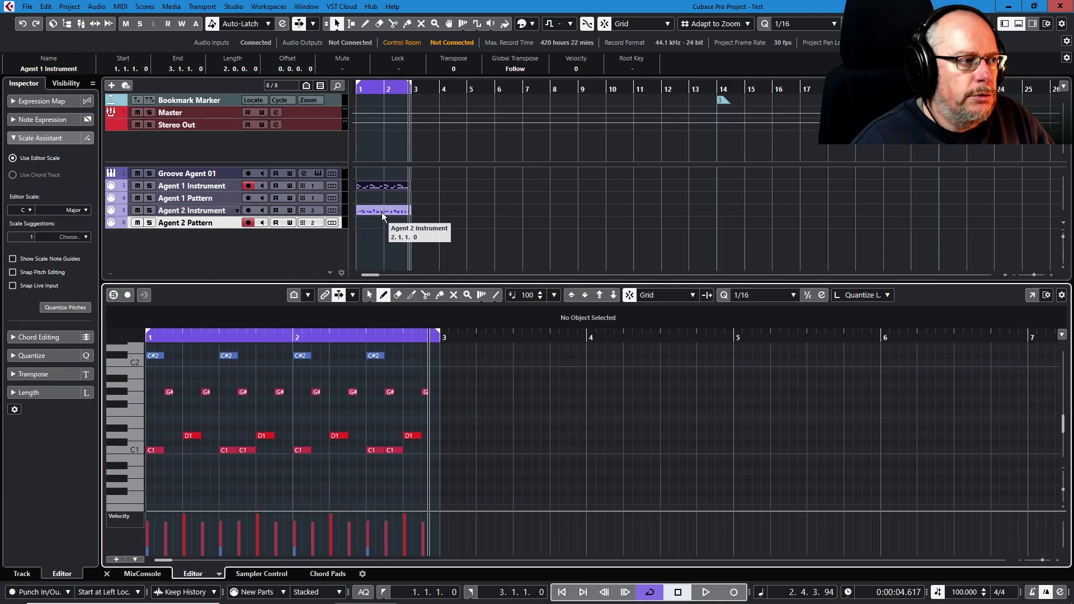
{"action": "left_click", "coordinate": [382, 213]}
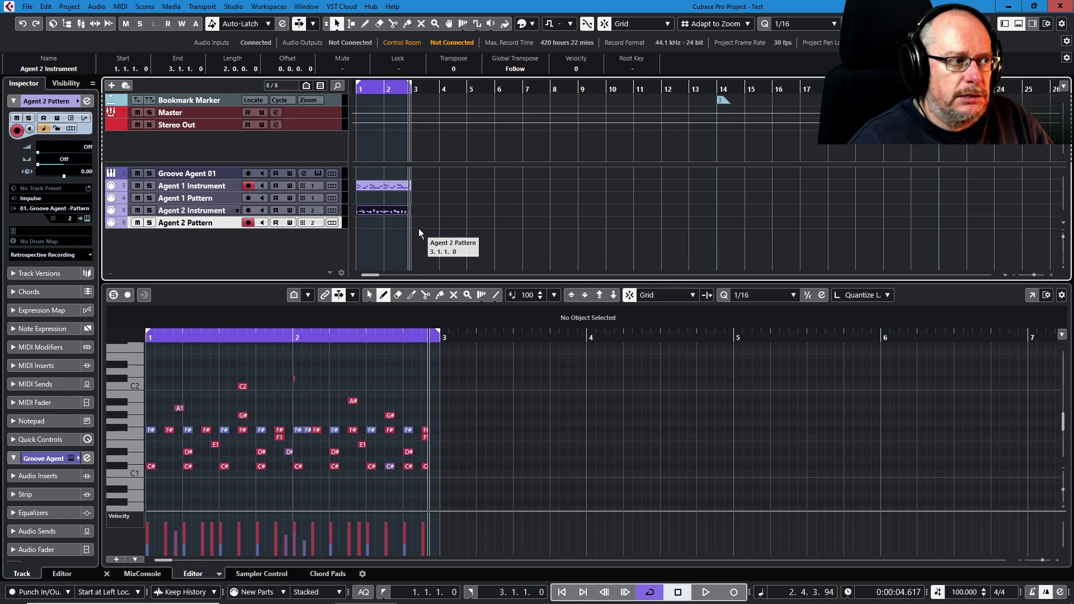
{"action": "left_click", "coordinate": [218, 188]}
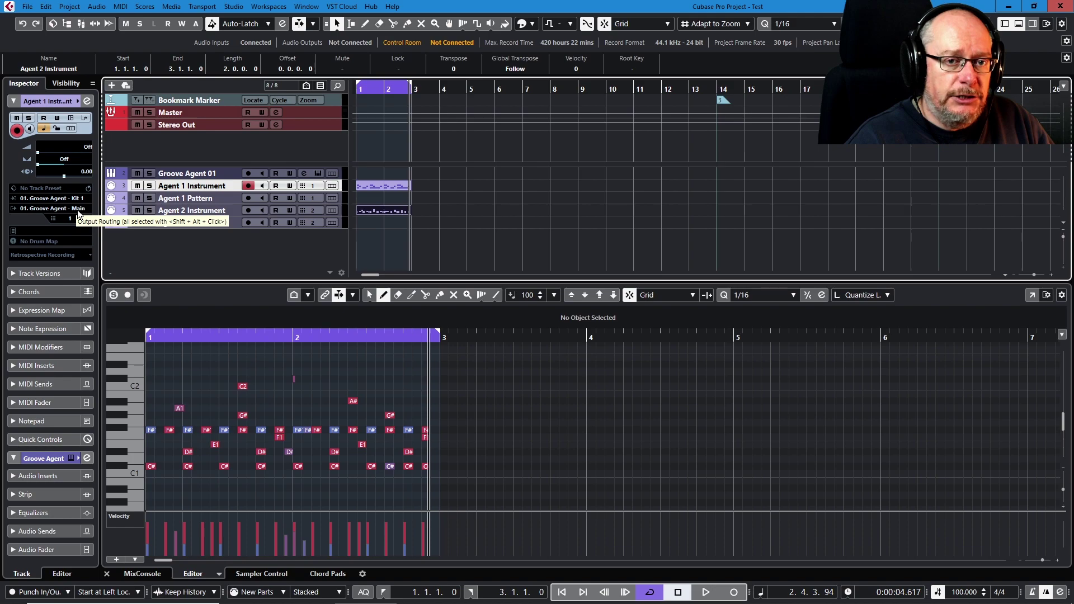
{"action": "key", "text": "space"}
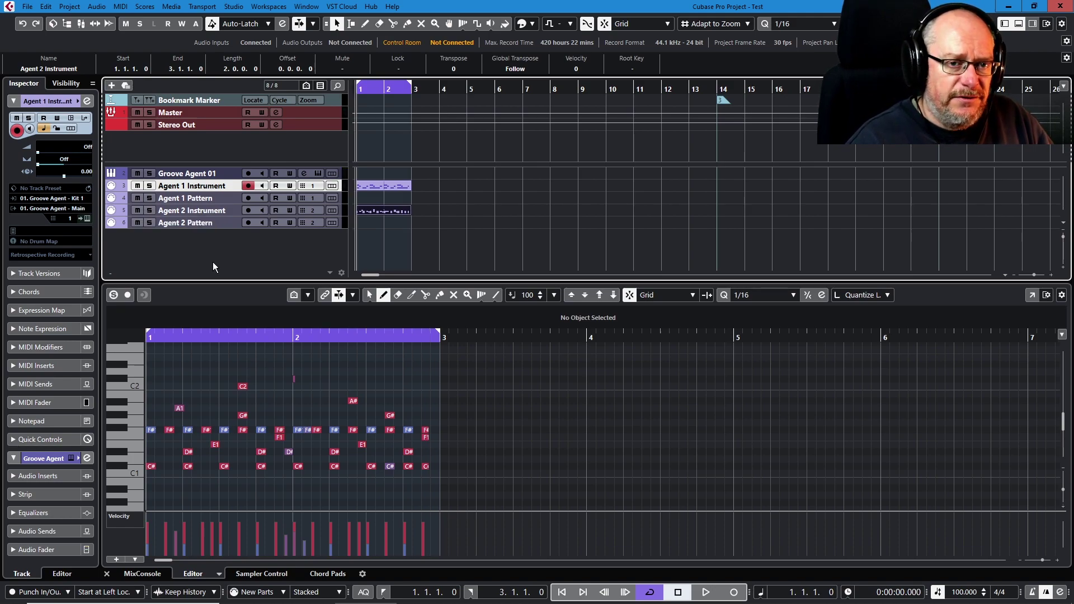
{"action": "left_click", "coordinate": [319, 174]}
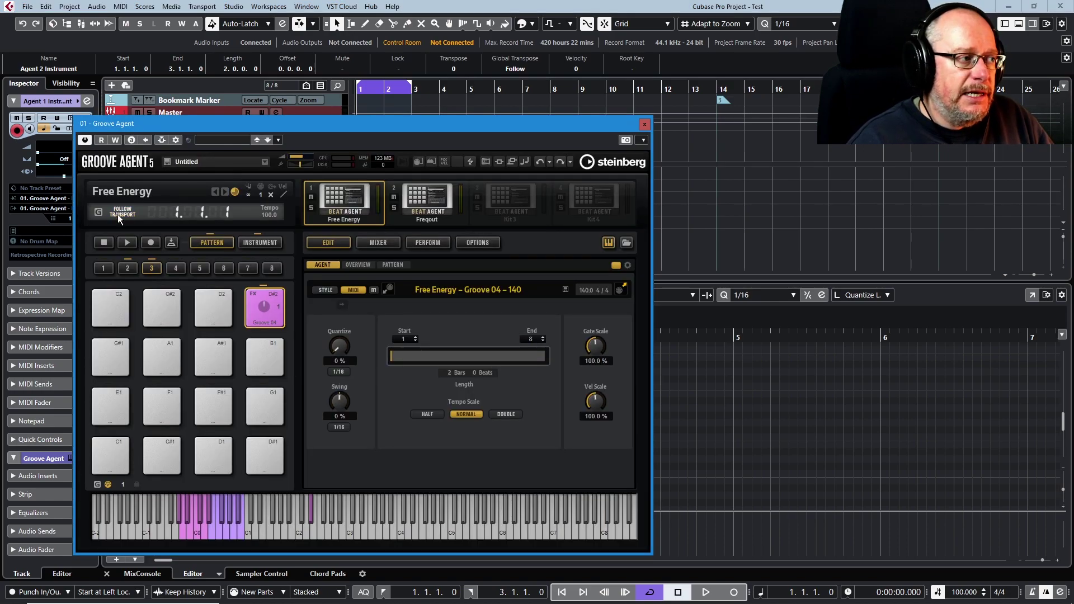
Step: Select the Freqout kit slot in Groove Agent, then close the Groove Agent window
{"action": "left_click", "coordinate": [431, 200]}
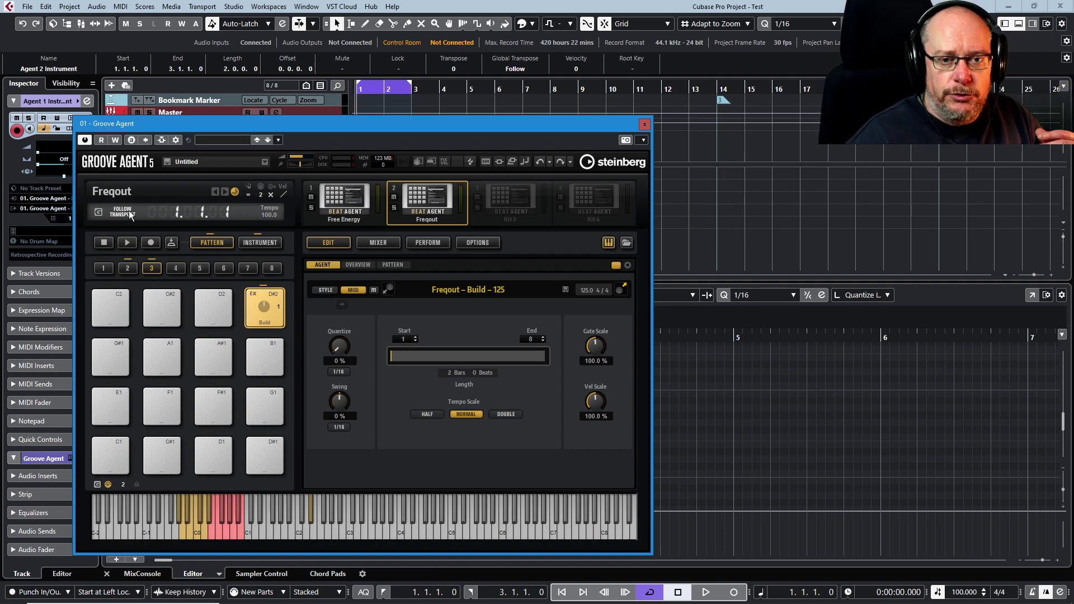
{"action": "left_click", "coordinate": [644, 123]}
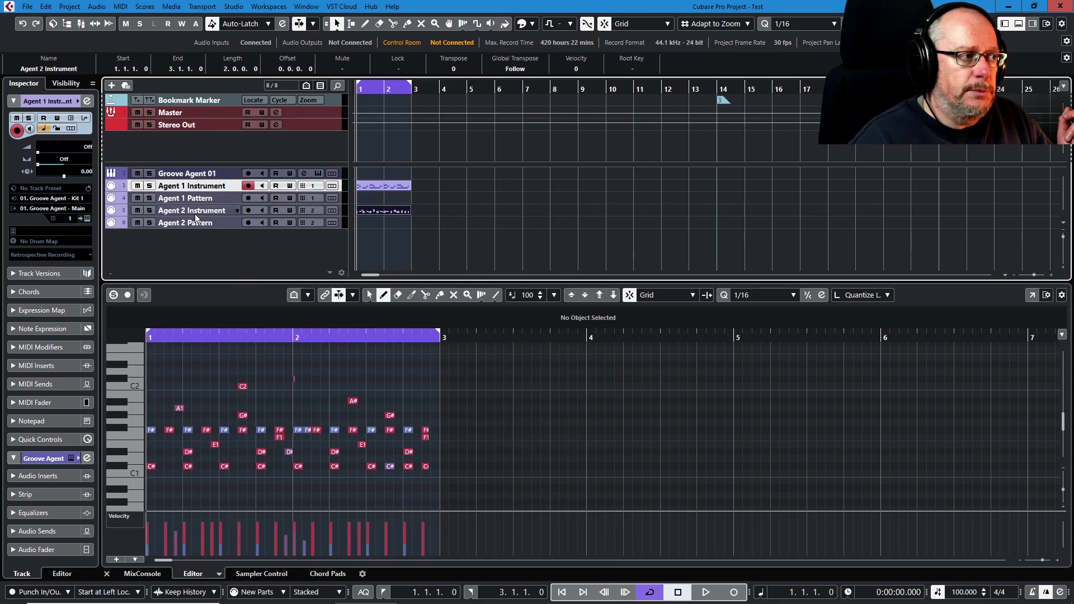
Step: Audition the soloed Agent 1 Instrument groove, then draw an empty two-bar part on Agent 1 Pattern
{"action": "left_click", "coordinate": [150, 188]}
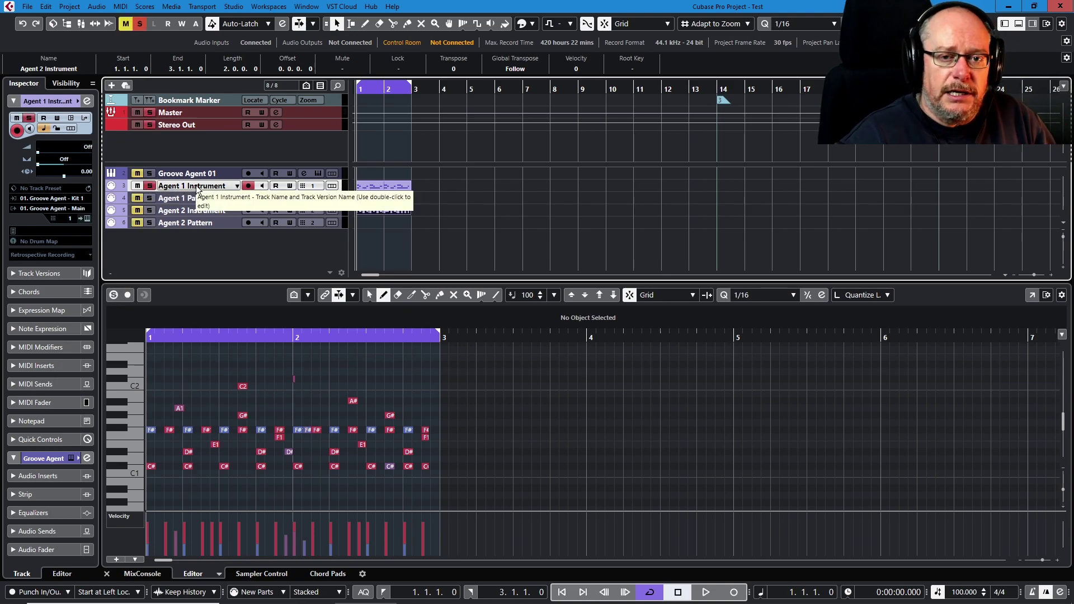
{"action": "key", "text": "space"}
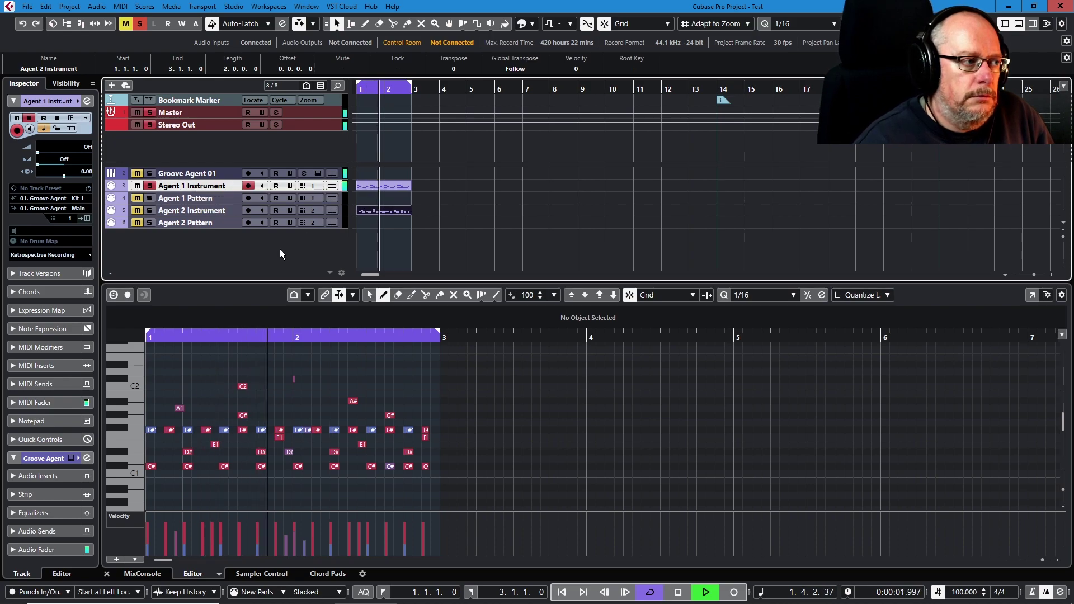
{"action": "left_click", "coordinate": [202, 211]}
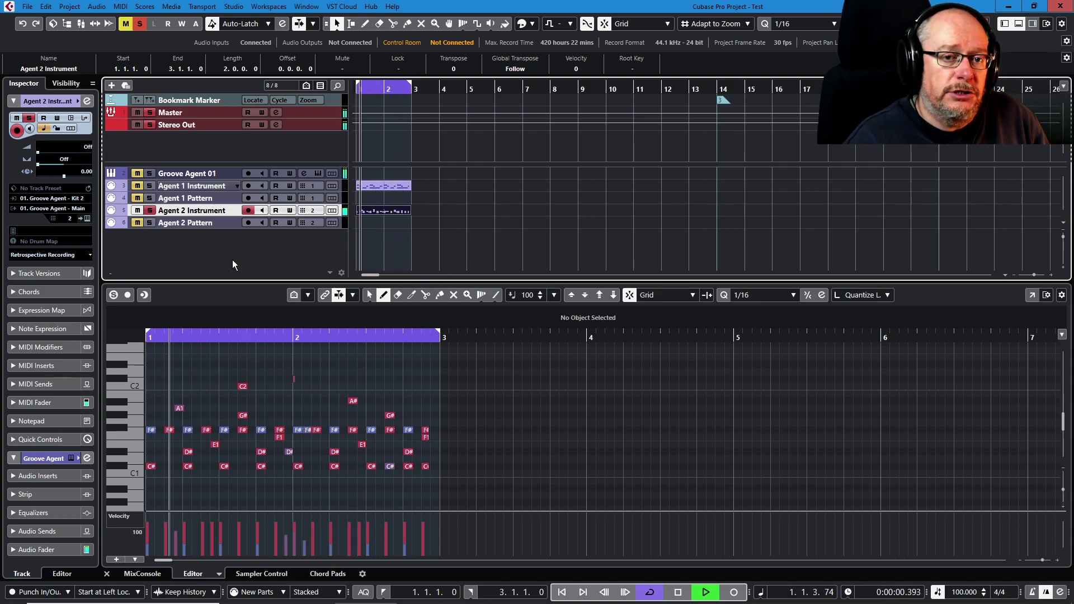
{"action": "left_click", "coordinate": [137, 185]}
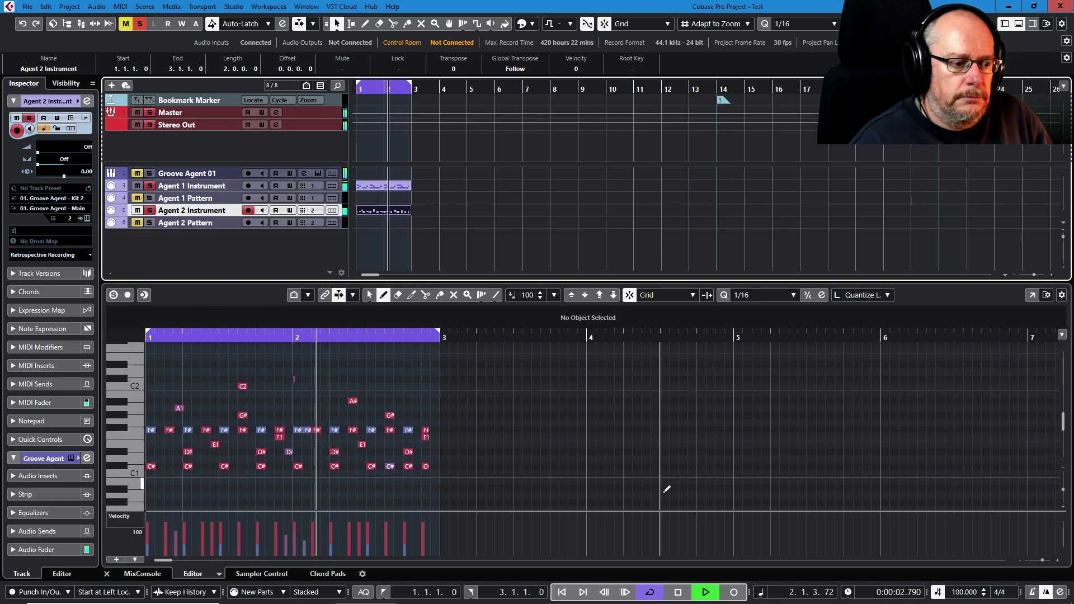
{"action": "left_click", "coordinate": [677, 592]}
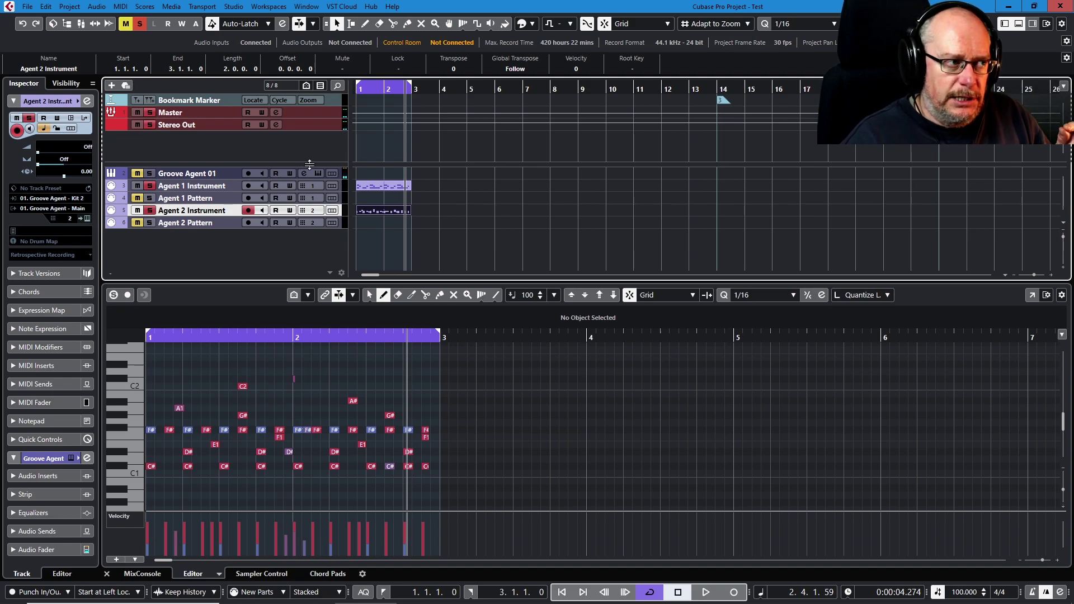
{"action": "left_click", "coordinate": [375, 198]}
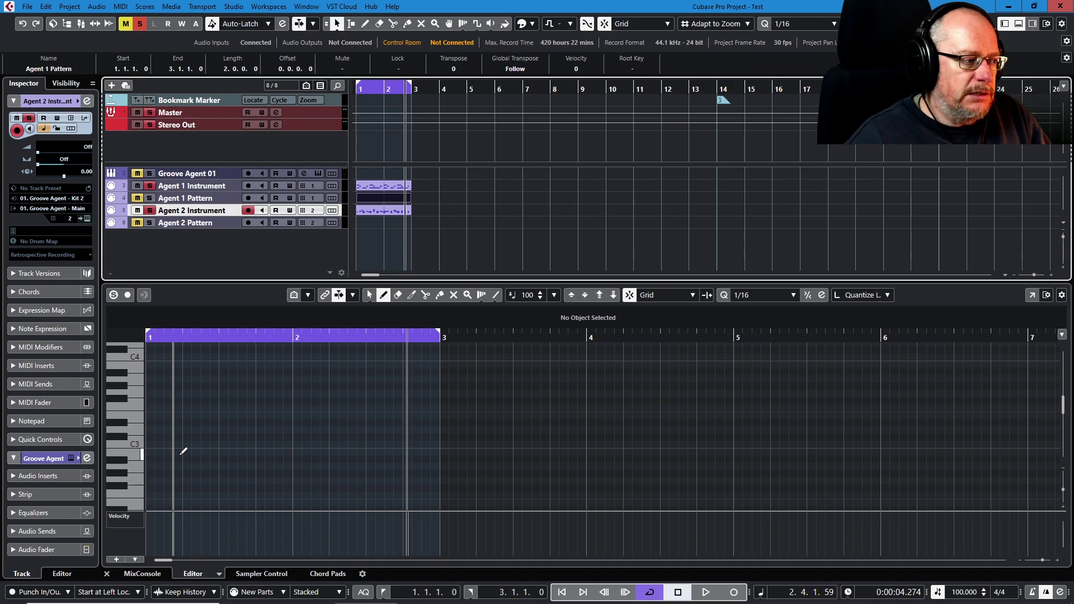
Step: Draw a D#2 note spanning bars 1 to 3 in the Agent 1 Pattern part
{"action": "scroll", "coordinate": [183, 451], "scroll_direction": "down", "scroll_amount": 3}
{"action": "left_click_drag", "start_coordinate": [153, 441], "coordinate": [441, 433]}
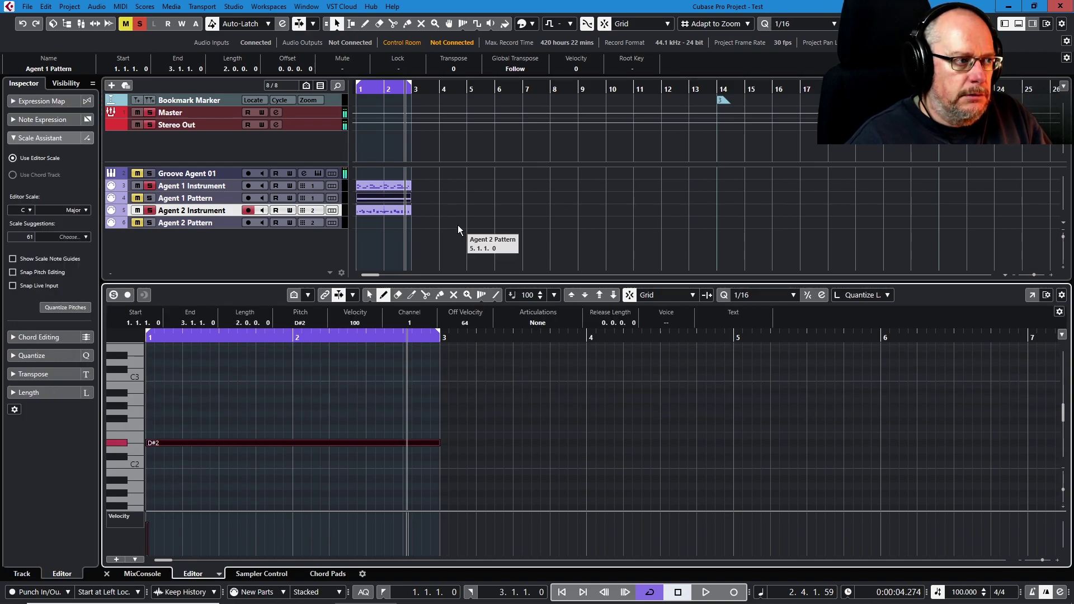
{"action": "left_click", "coordinate": [391, 196]}
Step: Duplicate the part to bar 1 of Agent 2 Pattern, solo Agent 1 Pattern and play
{"action": "key", "text": "ctrl+d"}
{"action": "left_click_drag", "start_coordinate": [439, 197], "coordinate": [371, 222]}
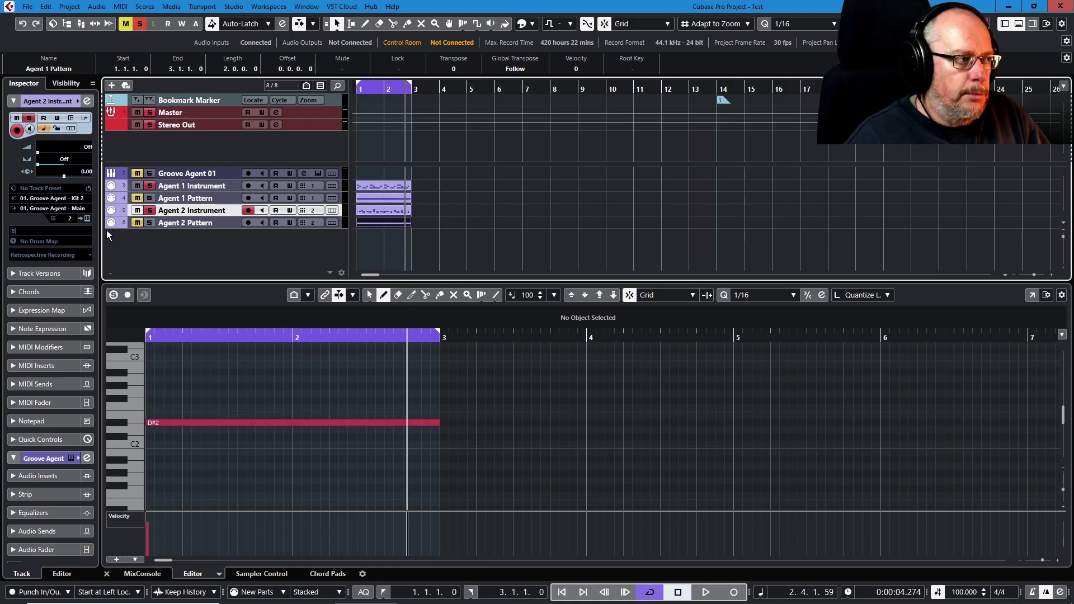
{"action": "left_click", "coordinate": [169, 223]}
{"action": "left_click", "coordinate": [147, 198]}
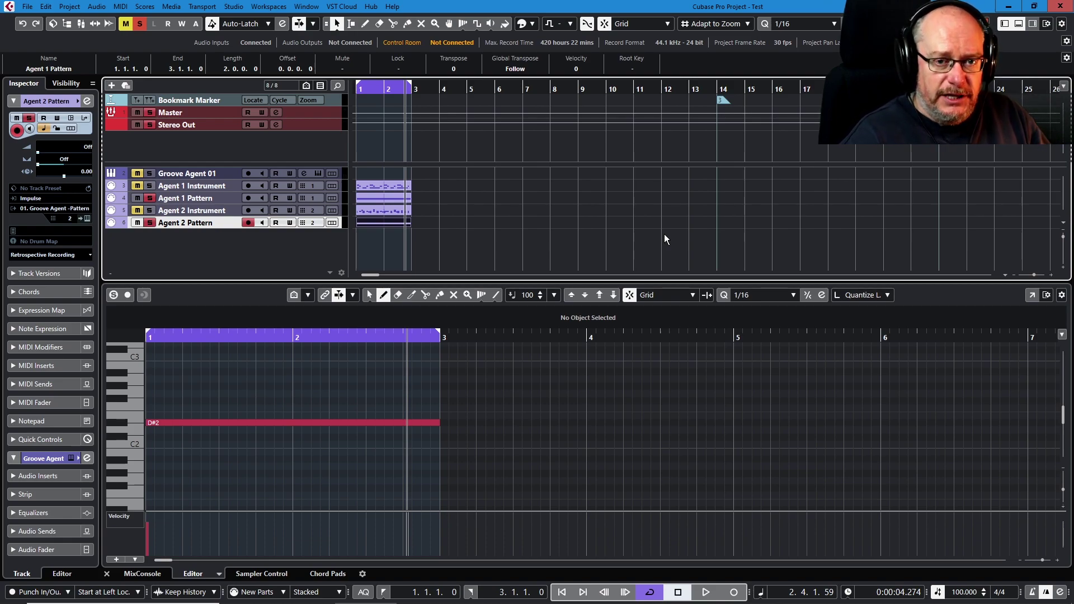
{"action": "key", "text": "space"}
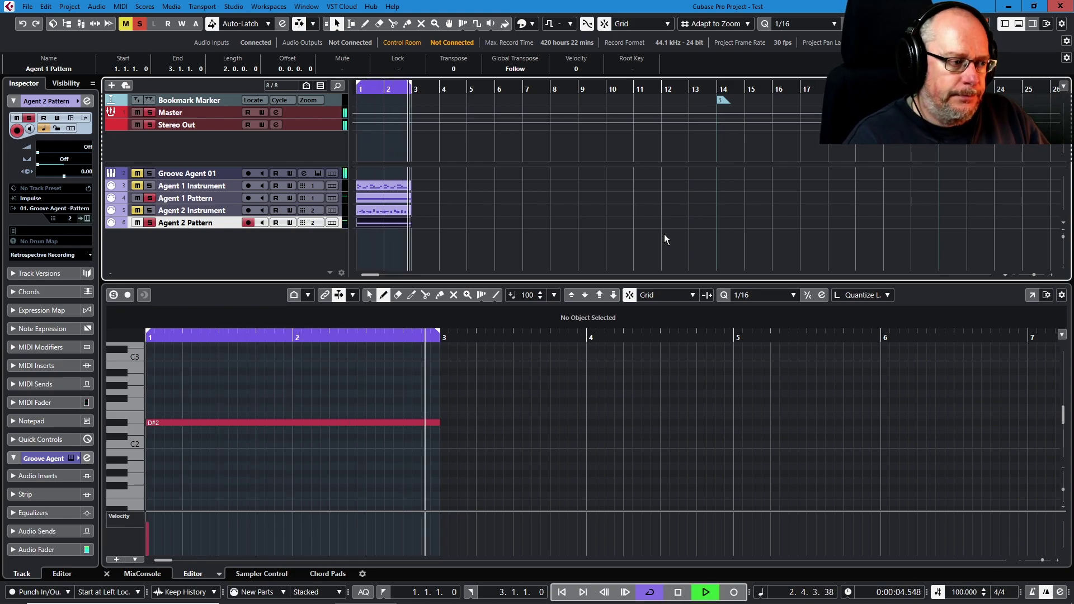
Step: Stop playback
{"action": "key", "text": "space"}
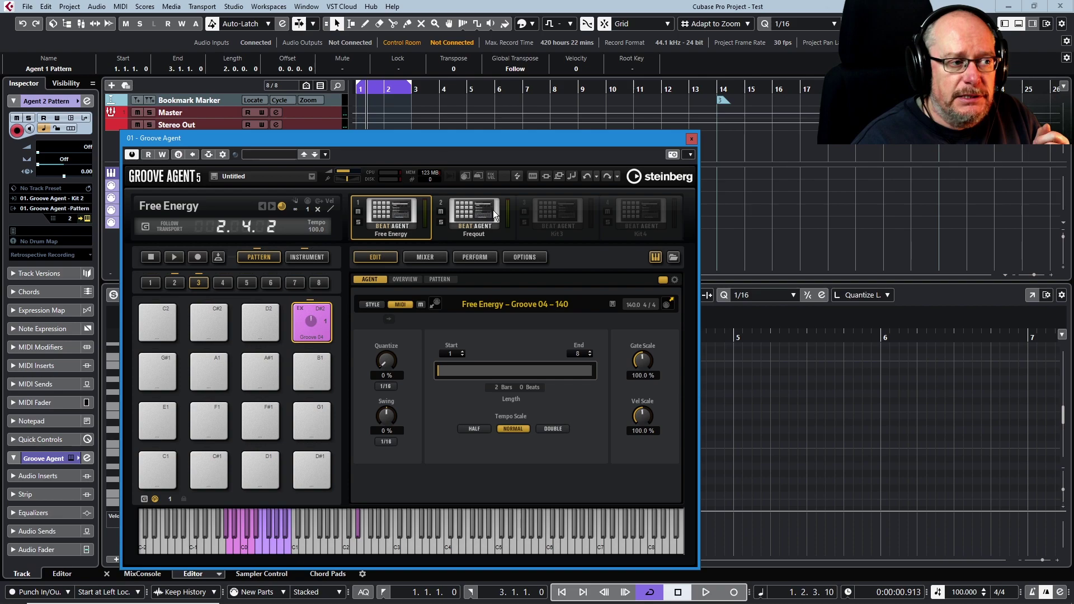
Step: Remove the Freqout kit from Groove Agent and bring up the track's MIDI input list
{"action": "right_click", "coordinate": [479, 207]}
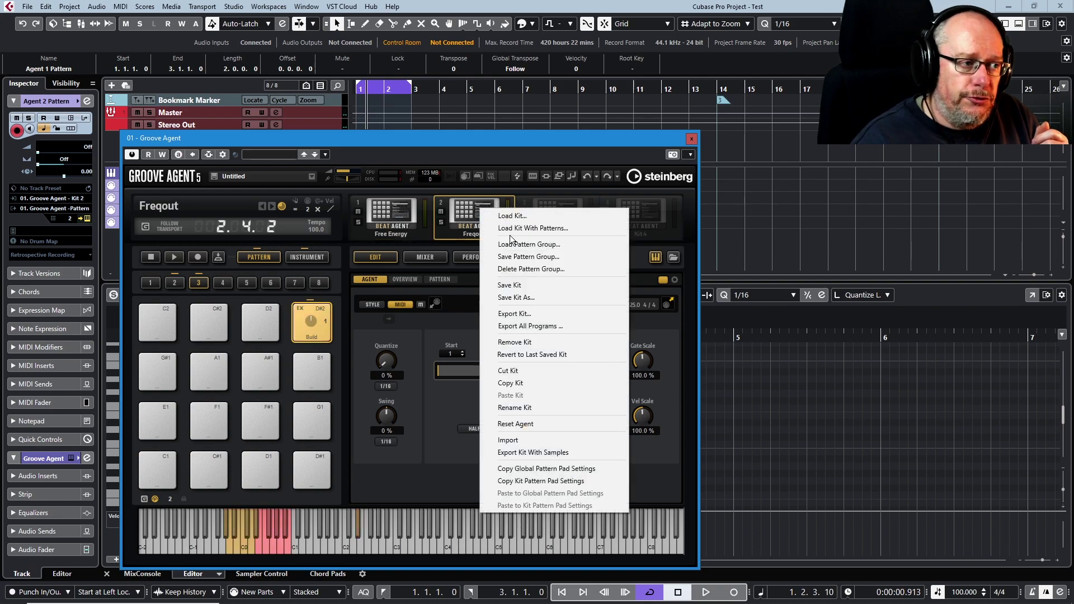
{"action": "left_click", "coordinate": [518, 342]}
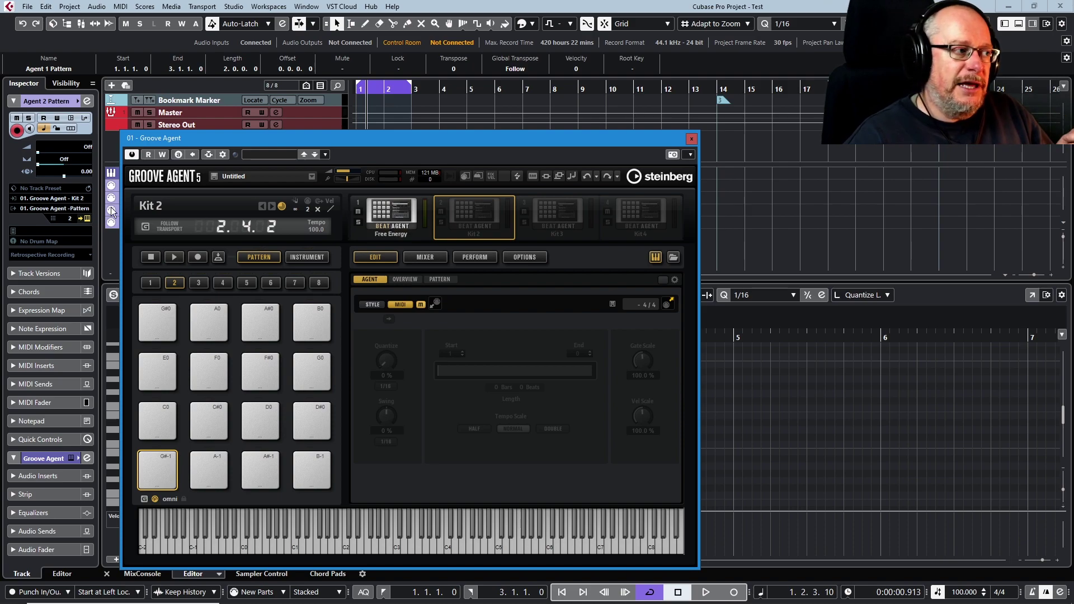
{"action": "left_click", "coordinate": [37, 200]}
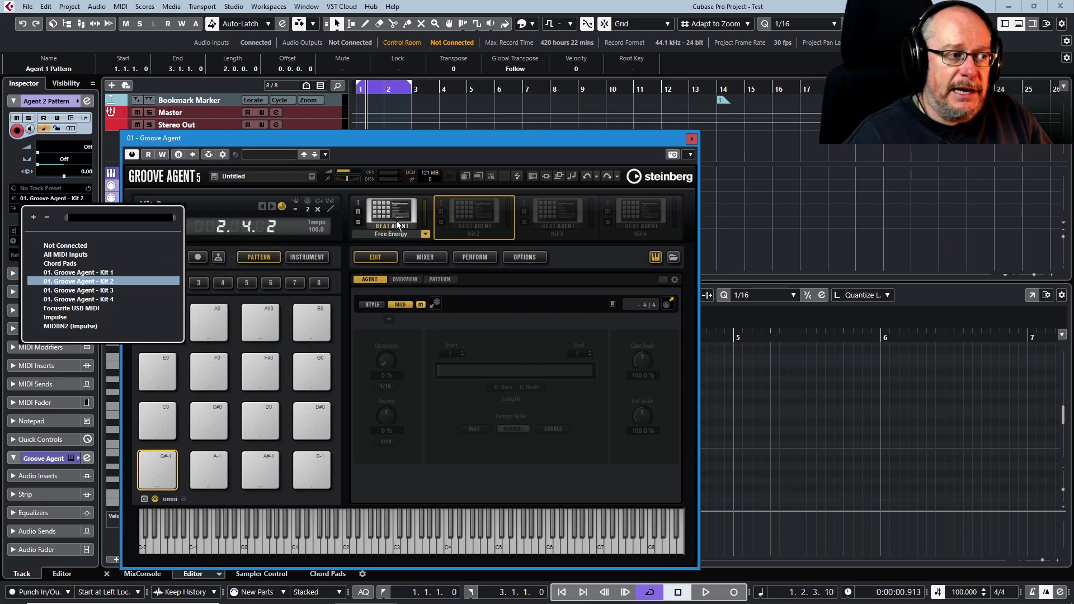
Step: Dismiss the MIDI input routing list by clicking elsewhere
{"action": "left_click", "coordinate": [556, 142]}
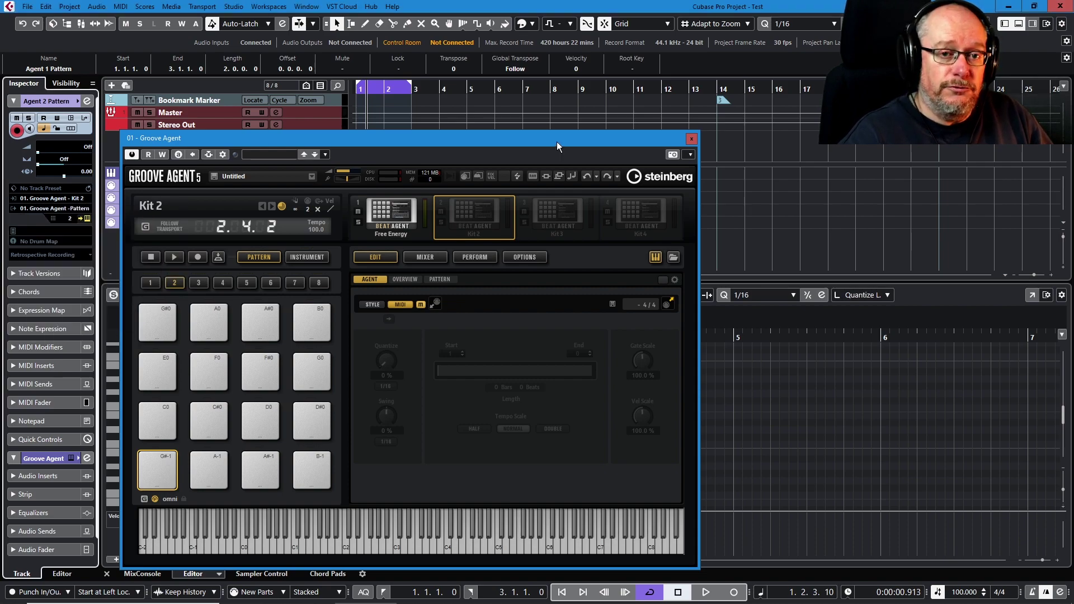